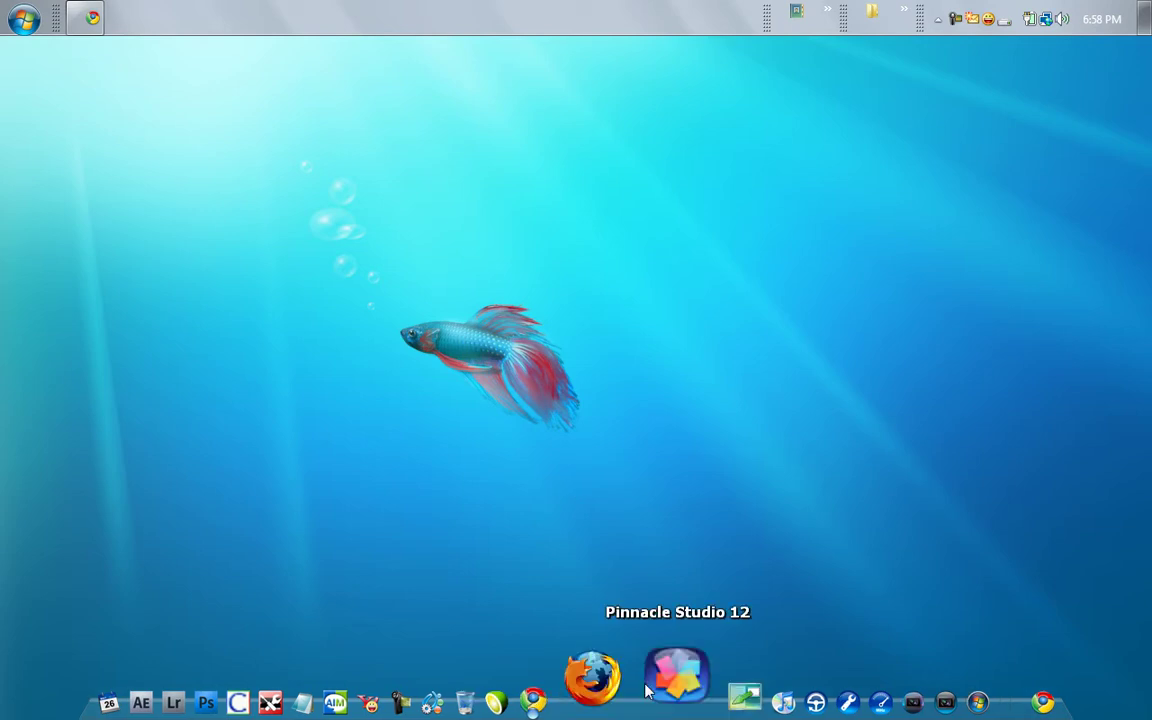
- Examine the special characters in the video titles of the Montages/Previews playlist on YouTube, and close the browser
click(591, 700)
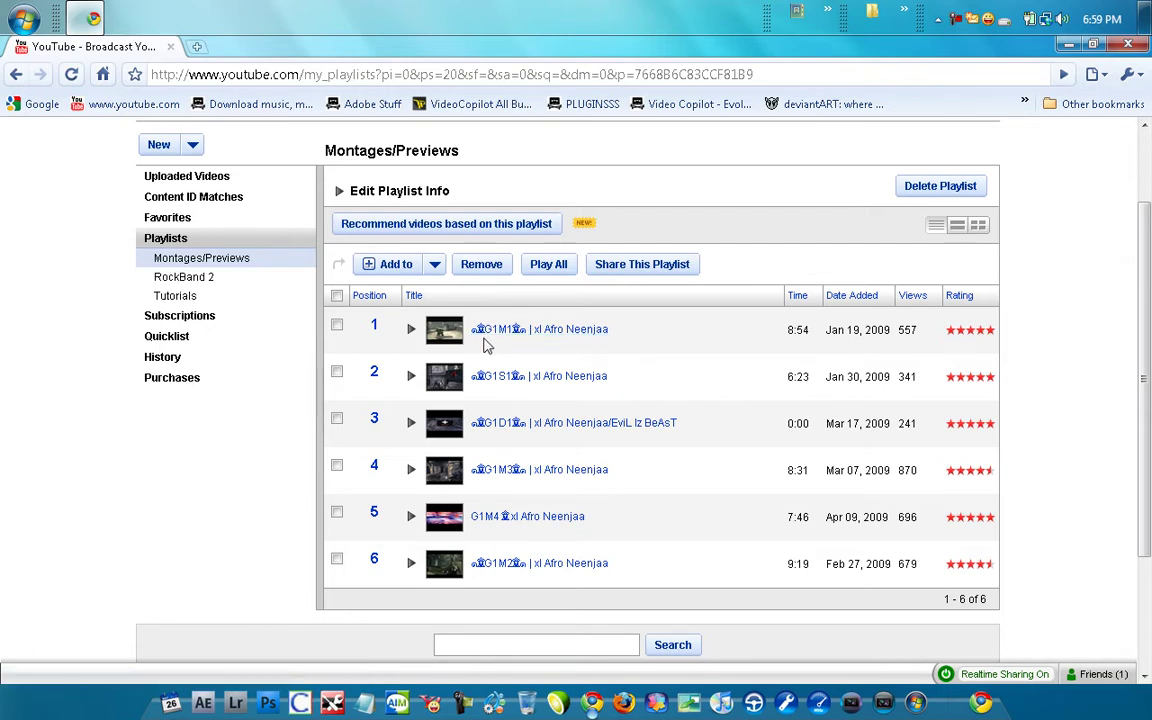
drag(486, 330, 478, 330)
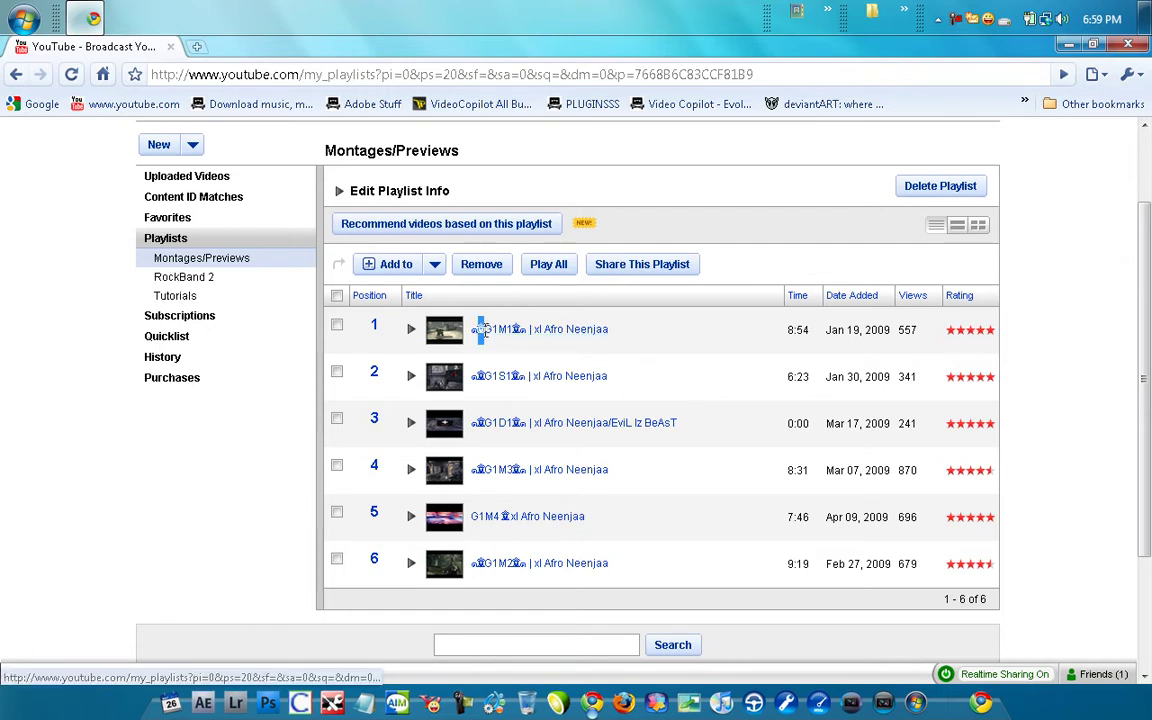
click(622, 340)
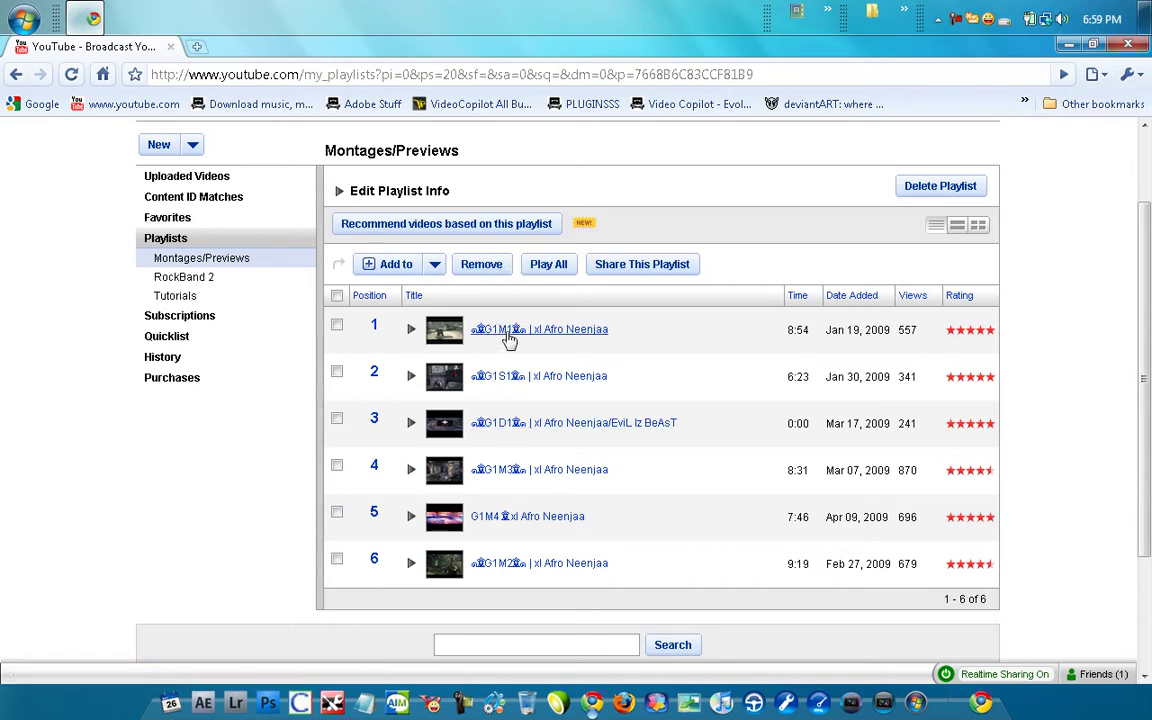
scroll(507, 342, down, 3)
scroll(490, 230, up, 2)
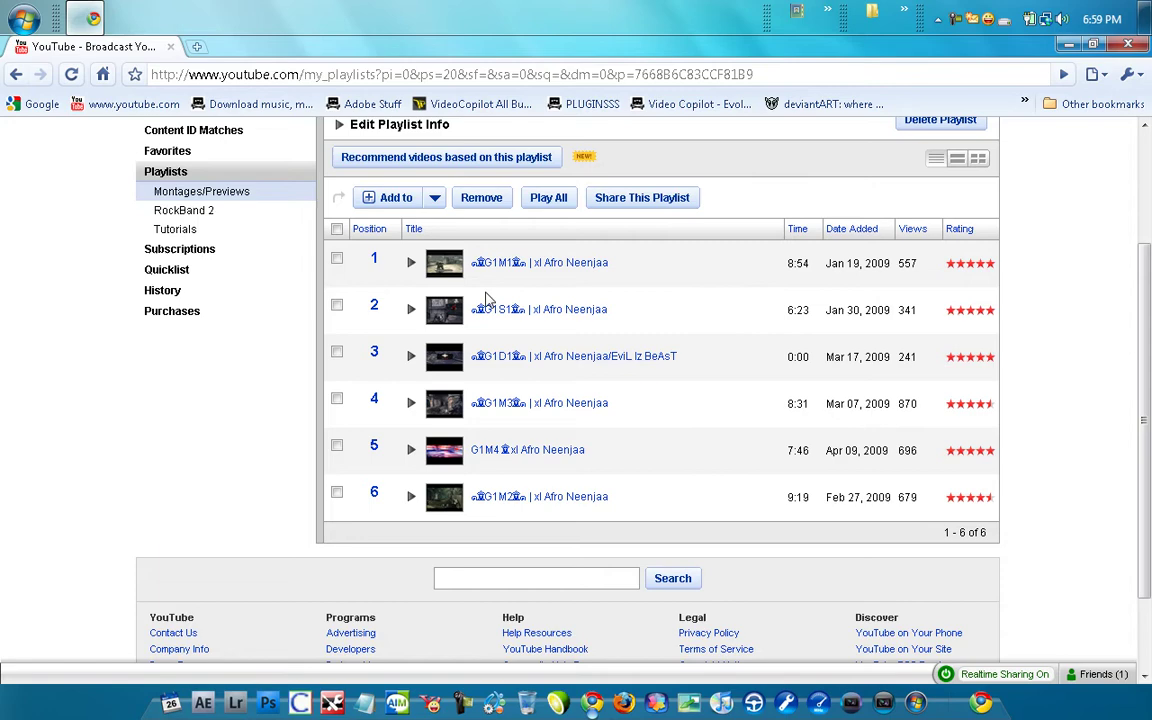
scroll(487, 266, up, 3)
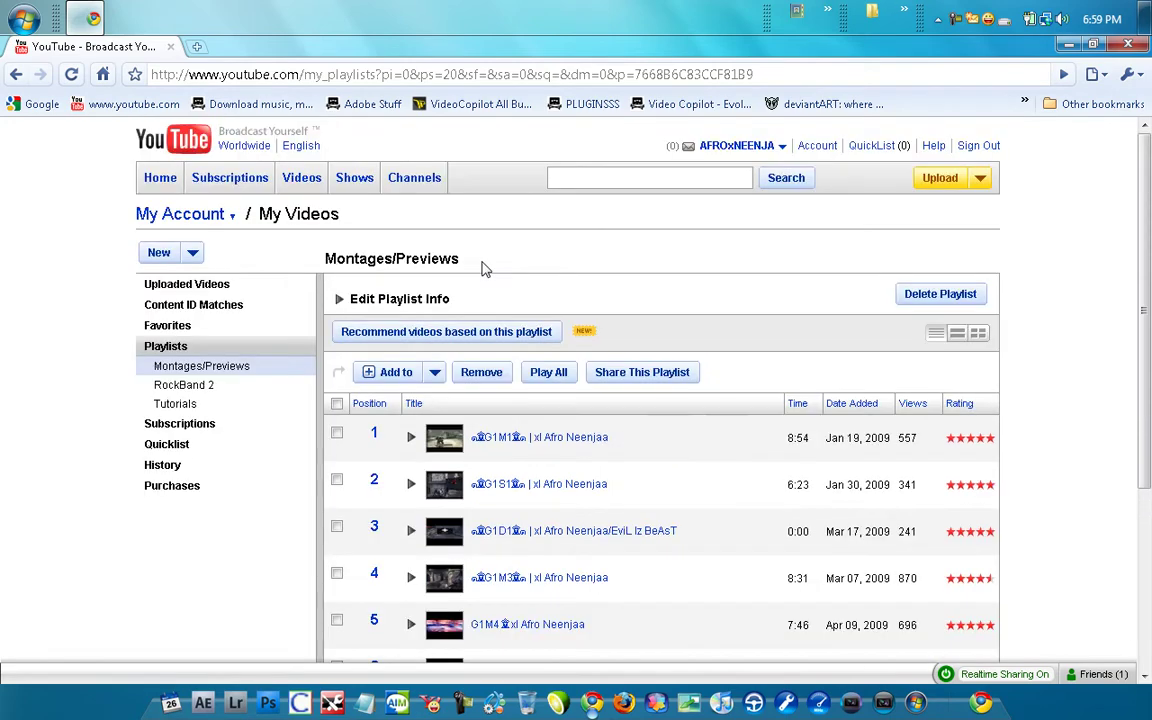
click(1127, 44)
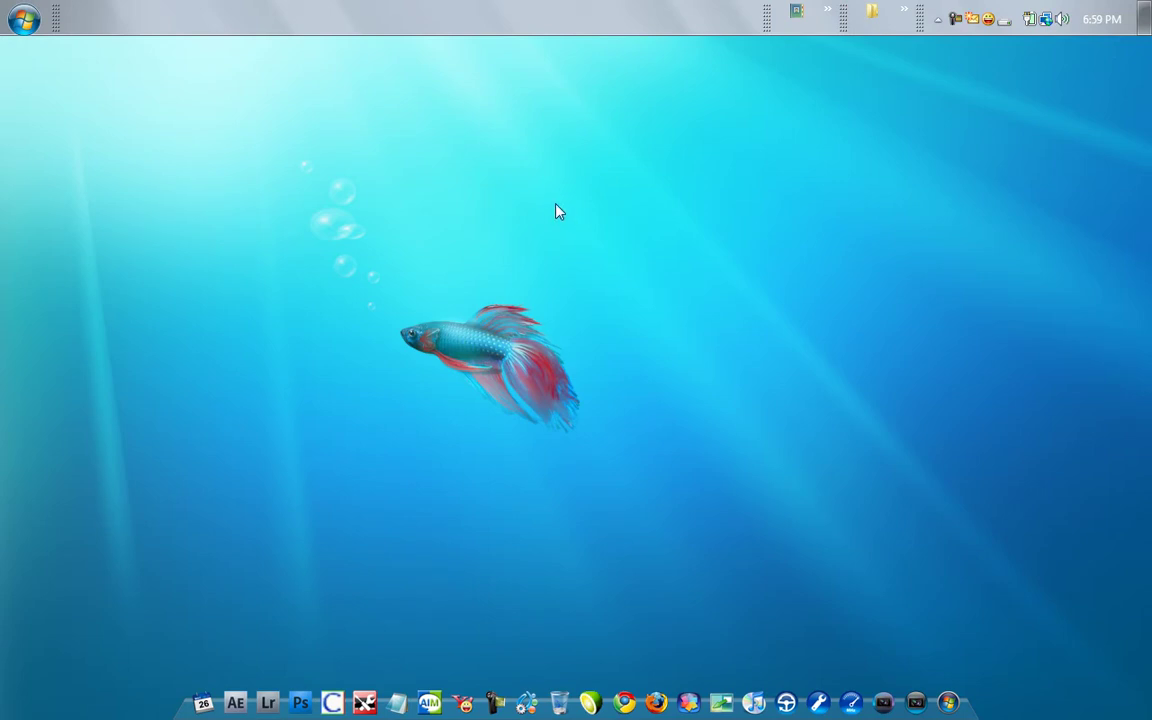
- Create a desktop shortcut to charmap, keeping the name charmap.exe
right_click(650, 172)
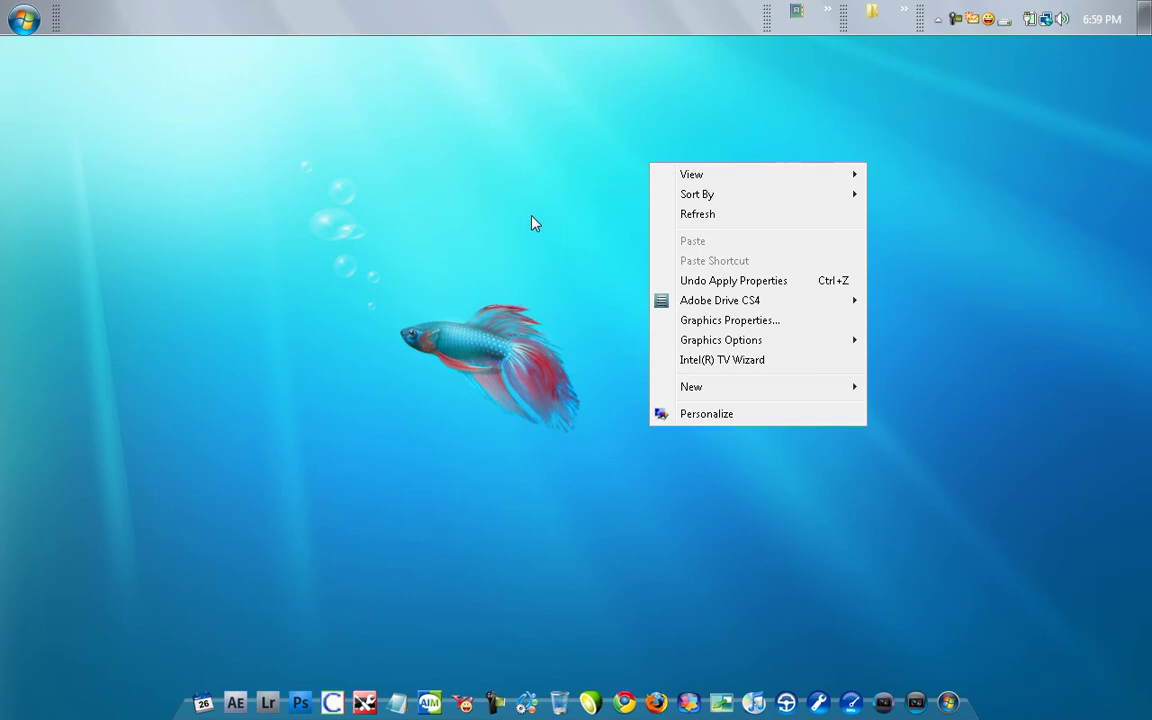
mouse_move(733, 388)
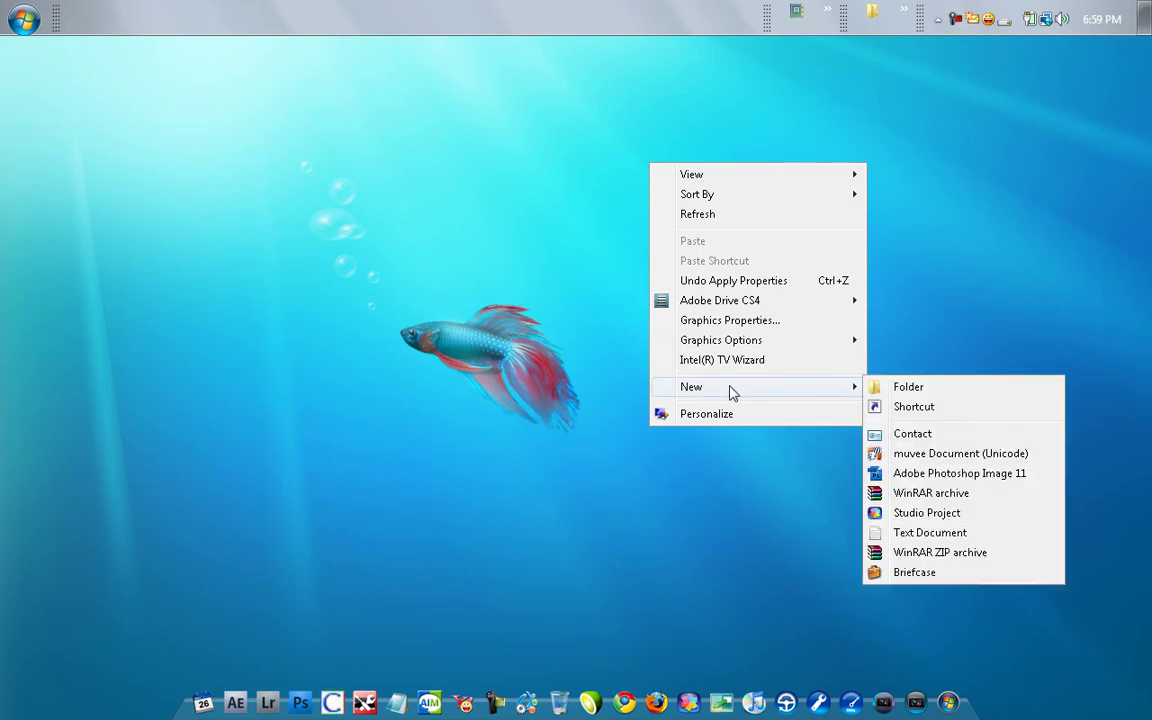
click(937, 407)
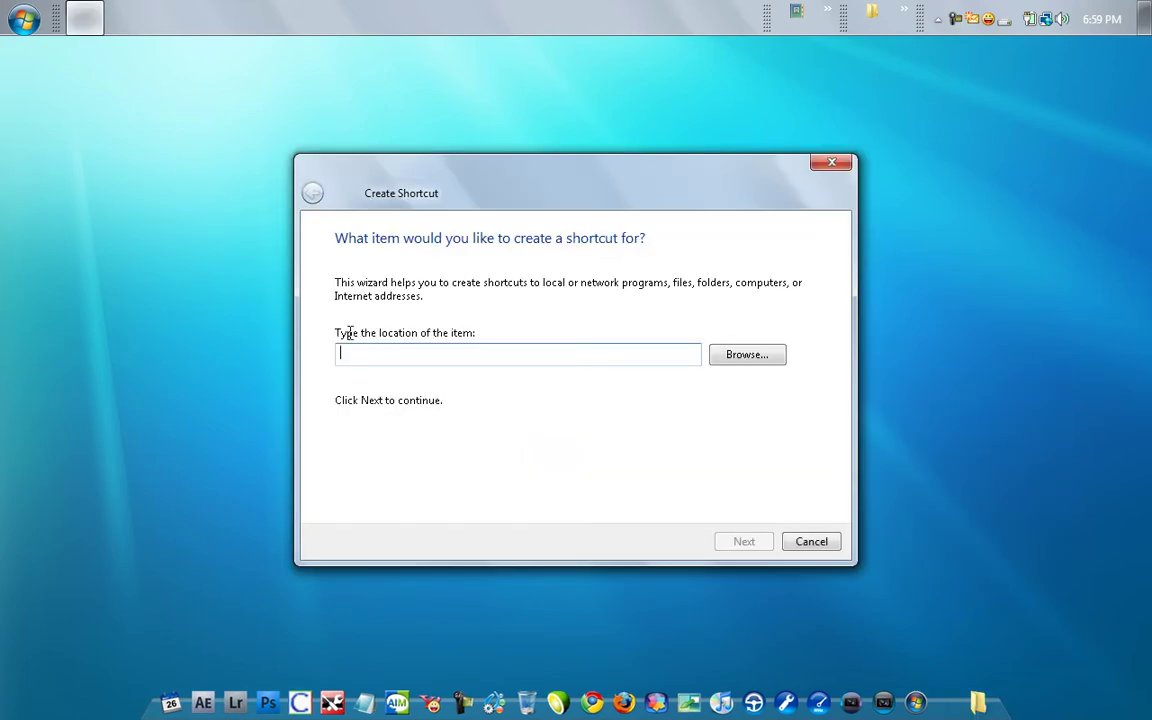
text(c)
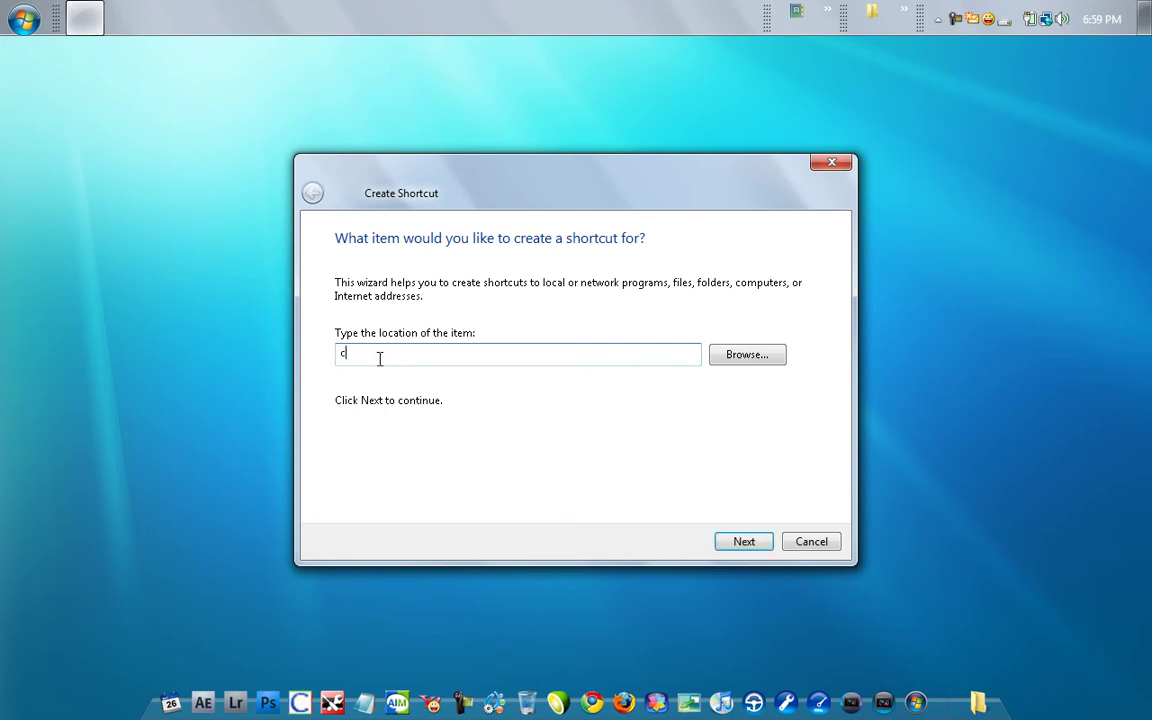
text(harac)
key(BackSpace)
key(BackSpace)
key(BackSpace)
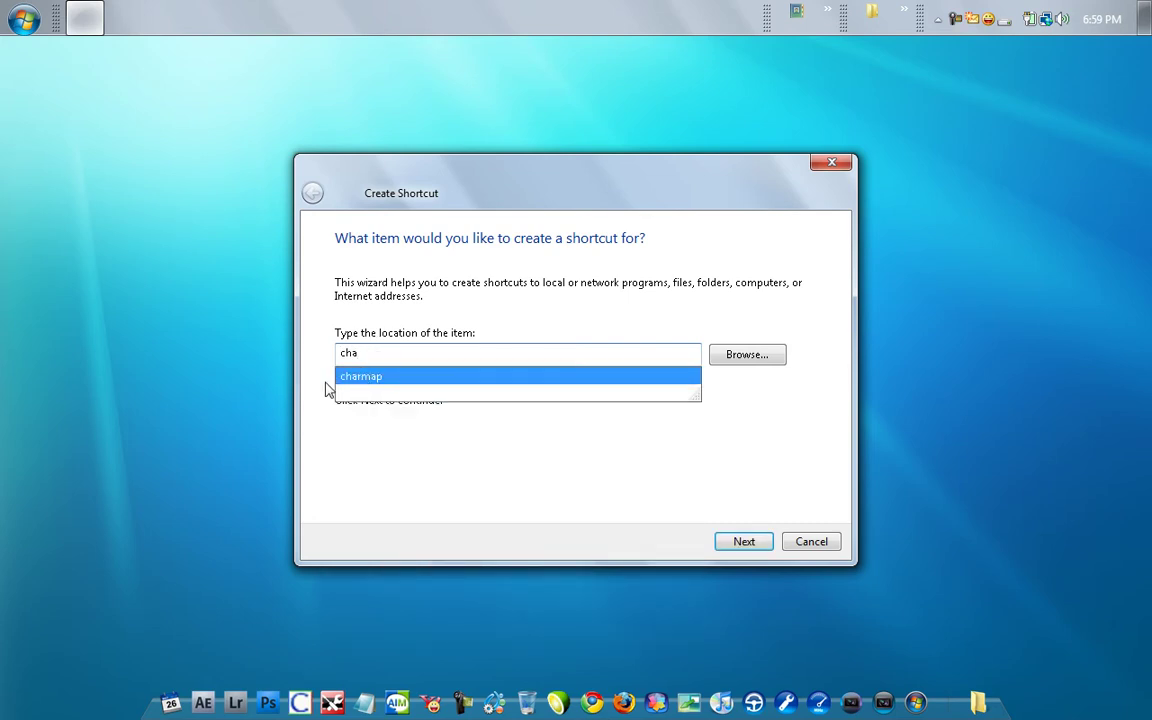
click(356, 383)
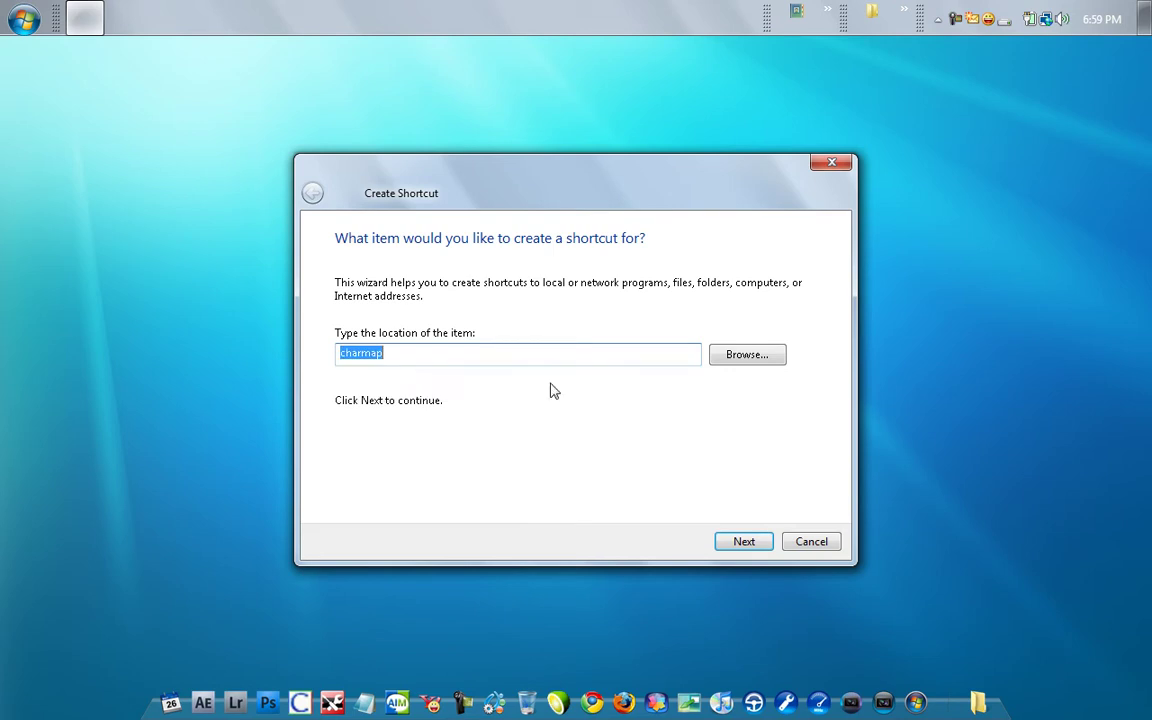
click(744, 542)
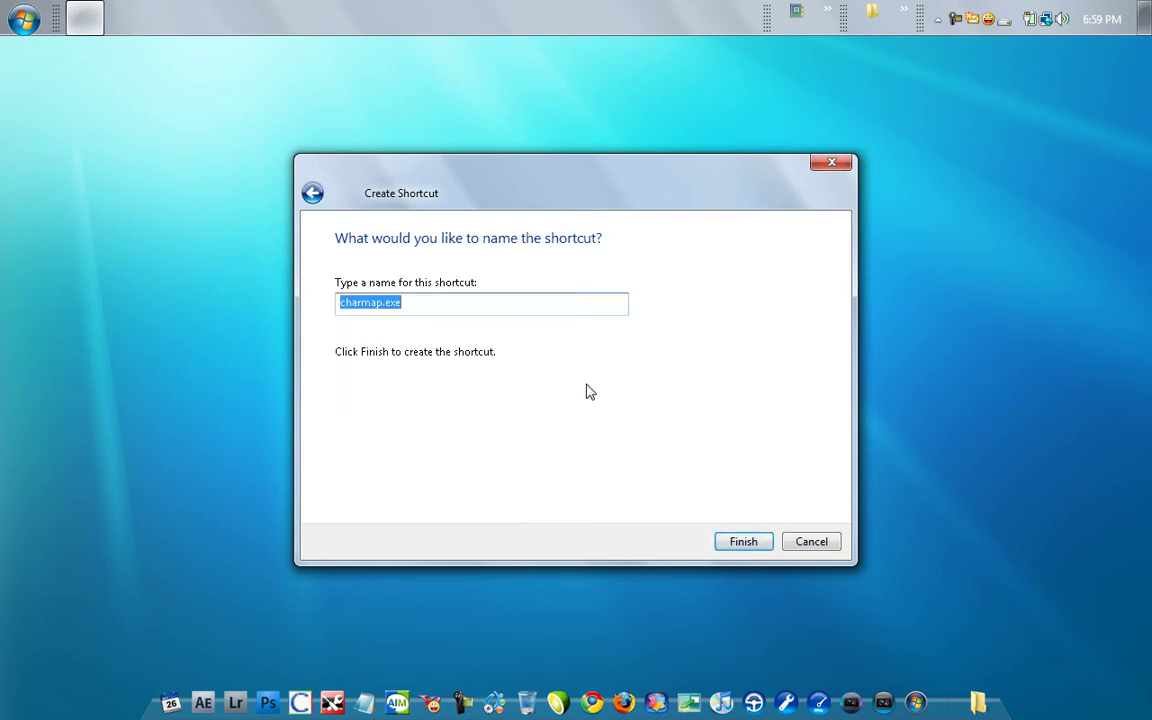
click(740, 540)
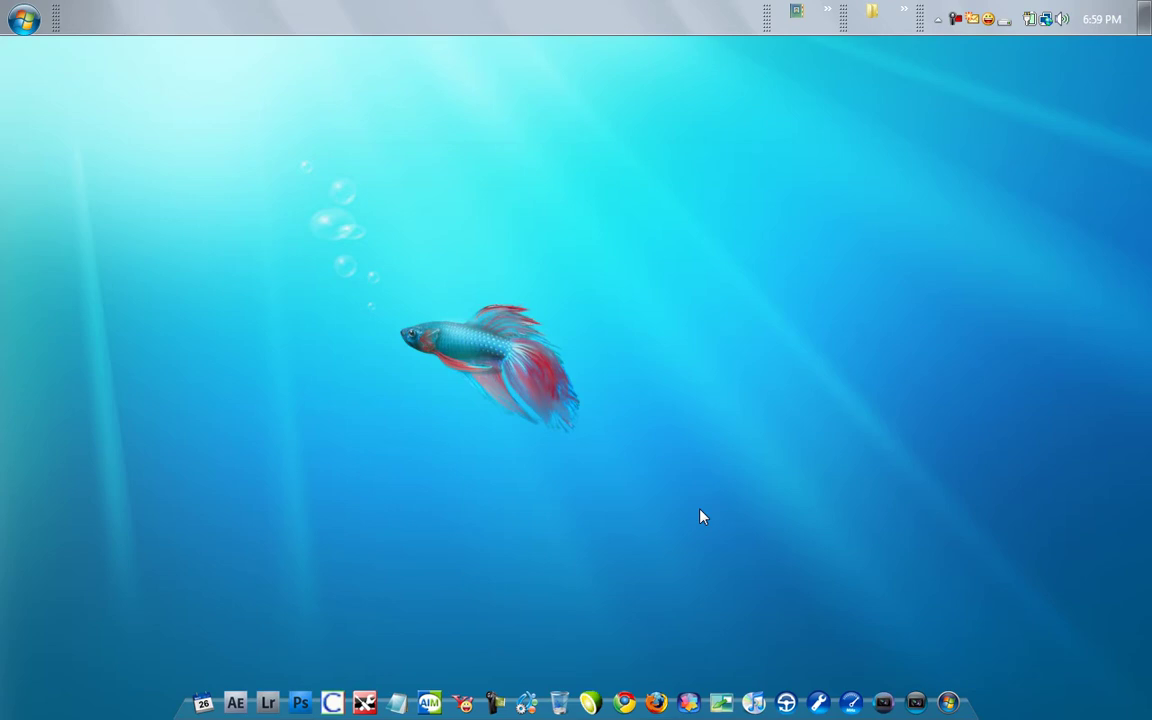
- Show the desktop icons and open Character Map from the charmap.exe shortcut
right_click(480, 446)
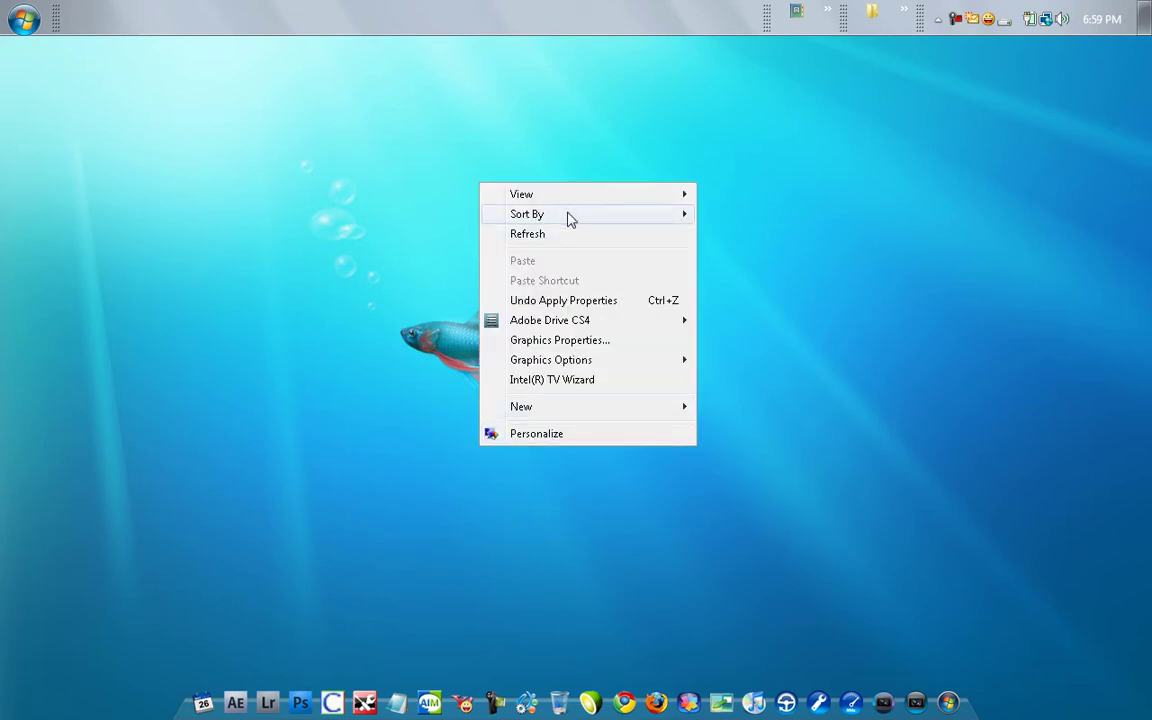
mouse_move(636, 193)
click(765, 308)
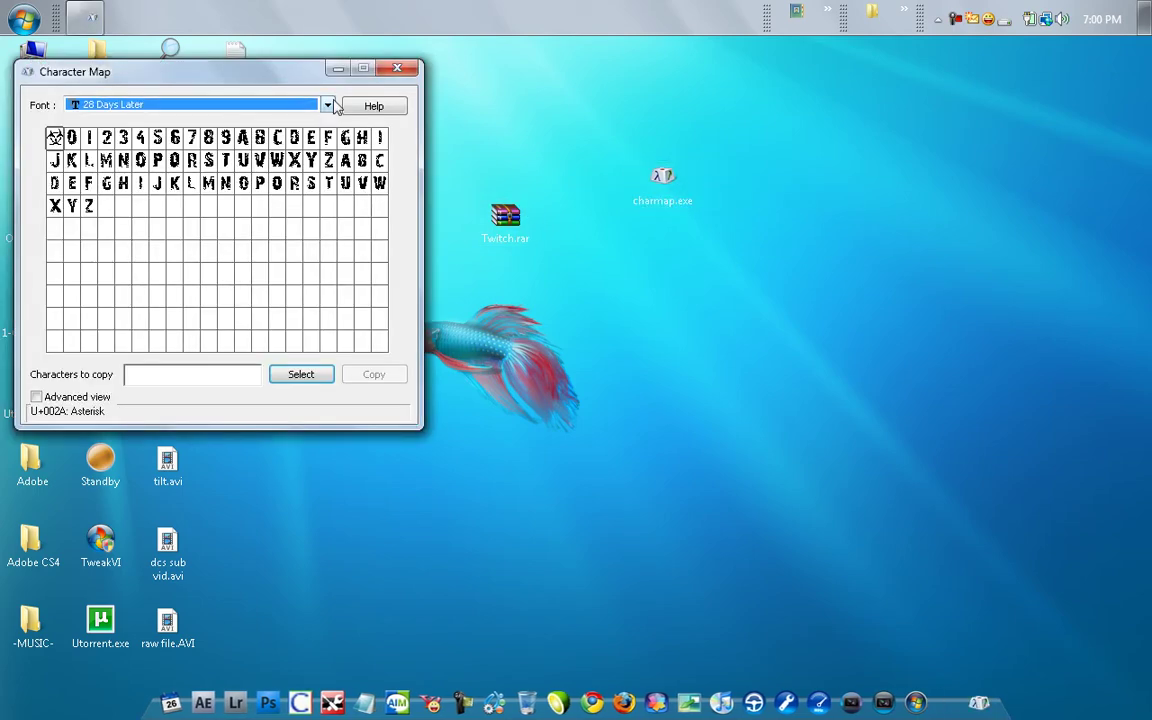
- Browse the fonts in Character Map and set the font to Arial
key(Down)
key(Down)
key(Down)
key(Home)
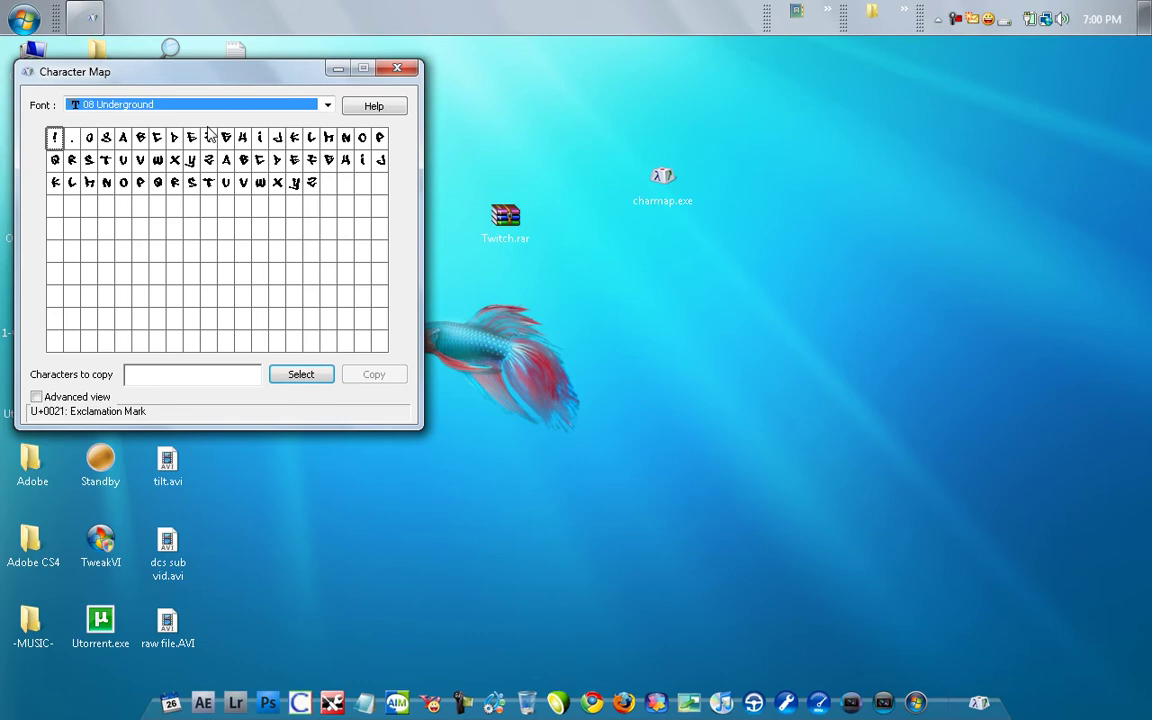
click(277, 106)
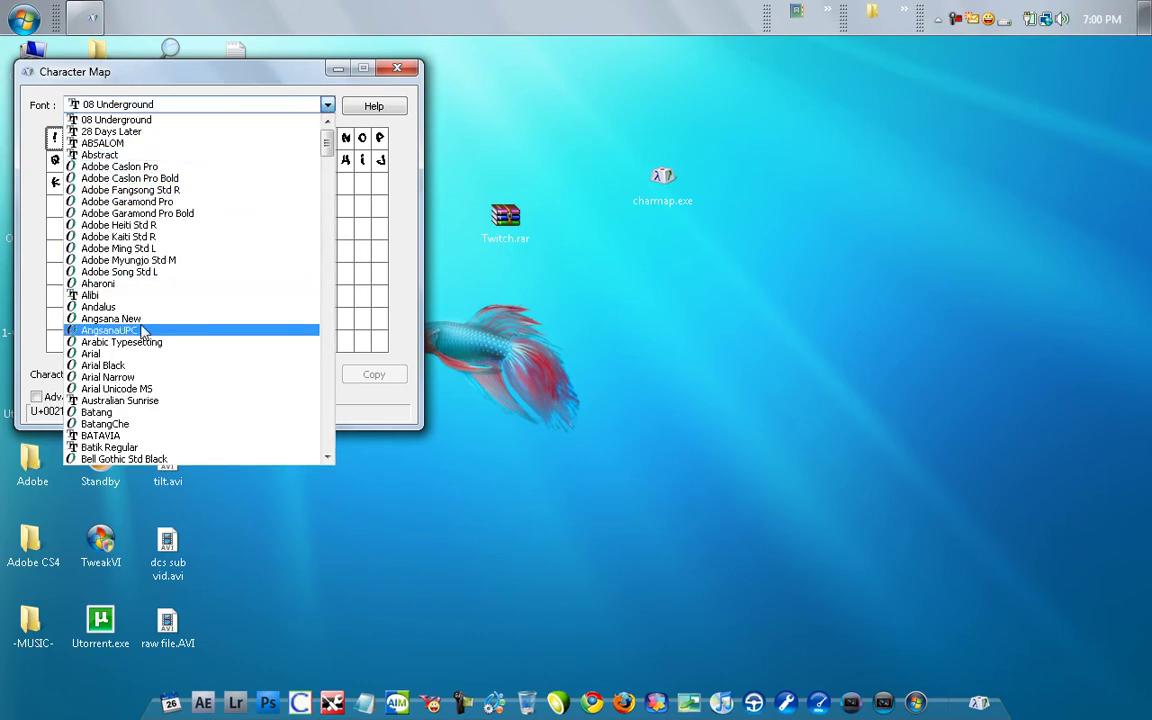
click(120, 354)
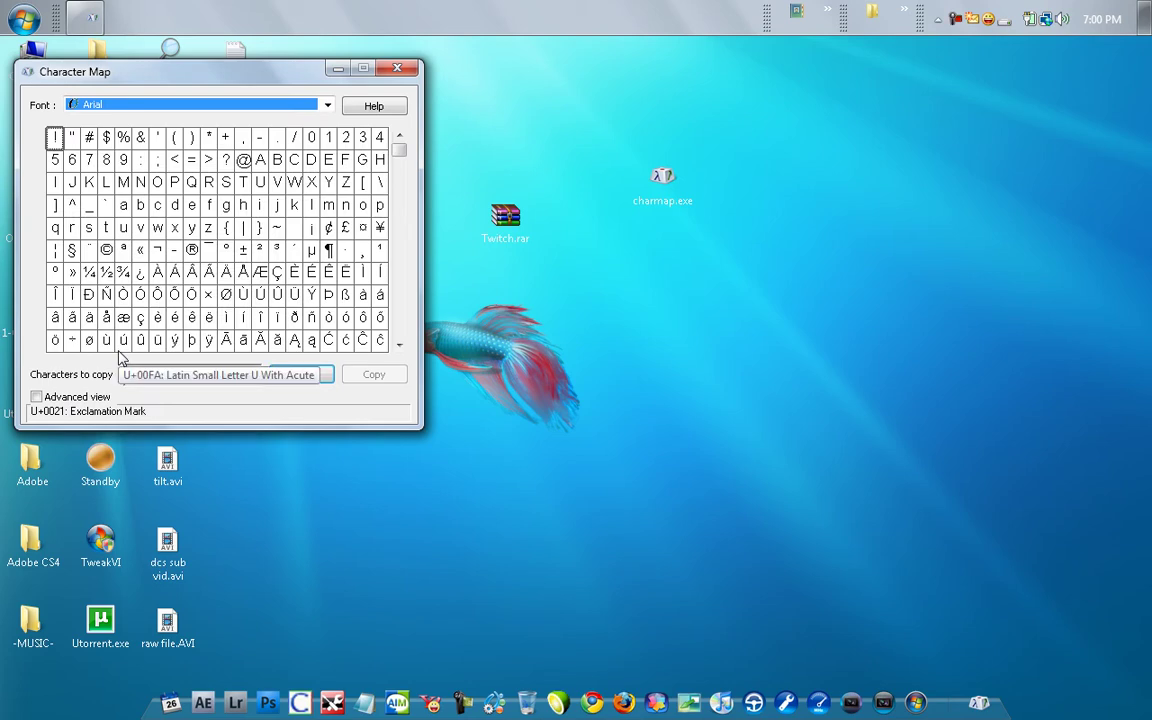
- Find the Cyrillic Small Letter Komi Nje (U+050B) in the Arial characters, add it to the characters to copy, and copy it
click(345, 183)
drag(345, 183, 399, 226)
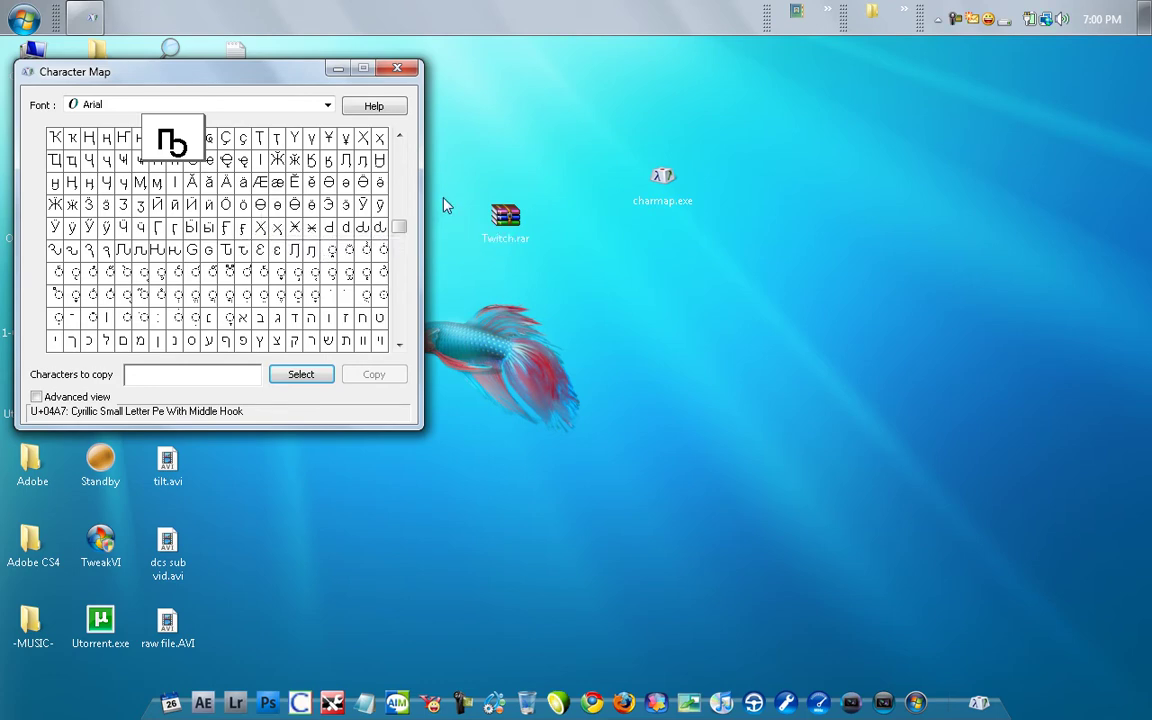
drag(399, 226, 172, 335)
click(172, 335)
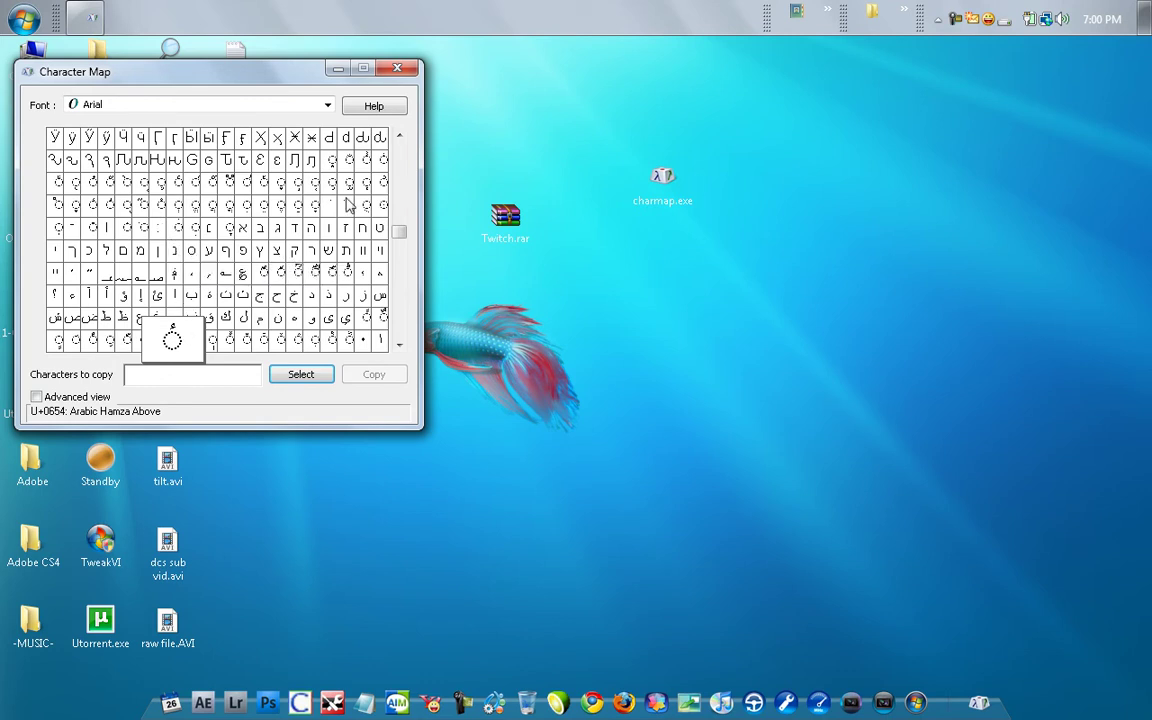
click(160, 163)
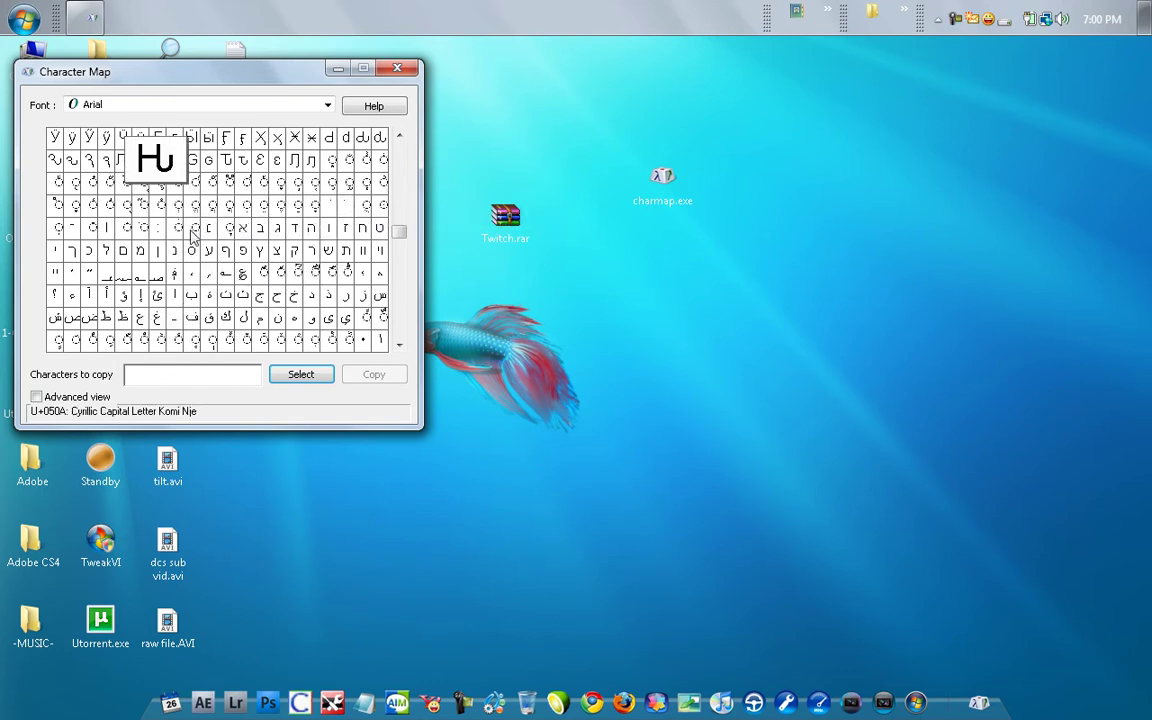
mouse_move(401, 228)
mouse_down()
mouse_move(398, 214)
mouse_move(399, 228)
mouse_up()
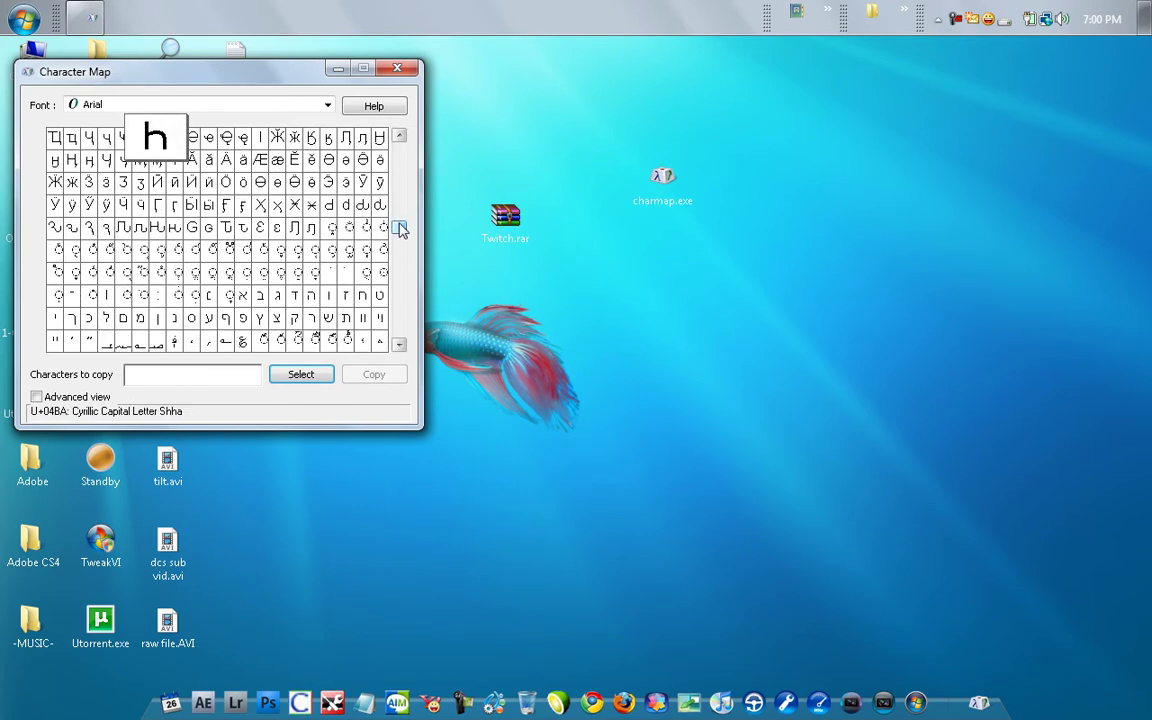
click(172, 227)
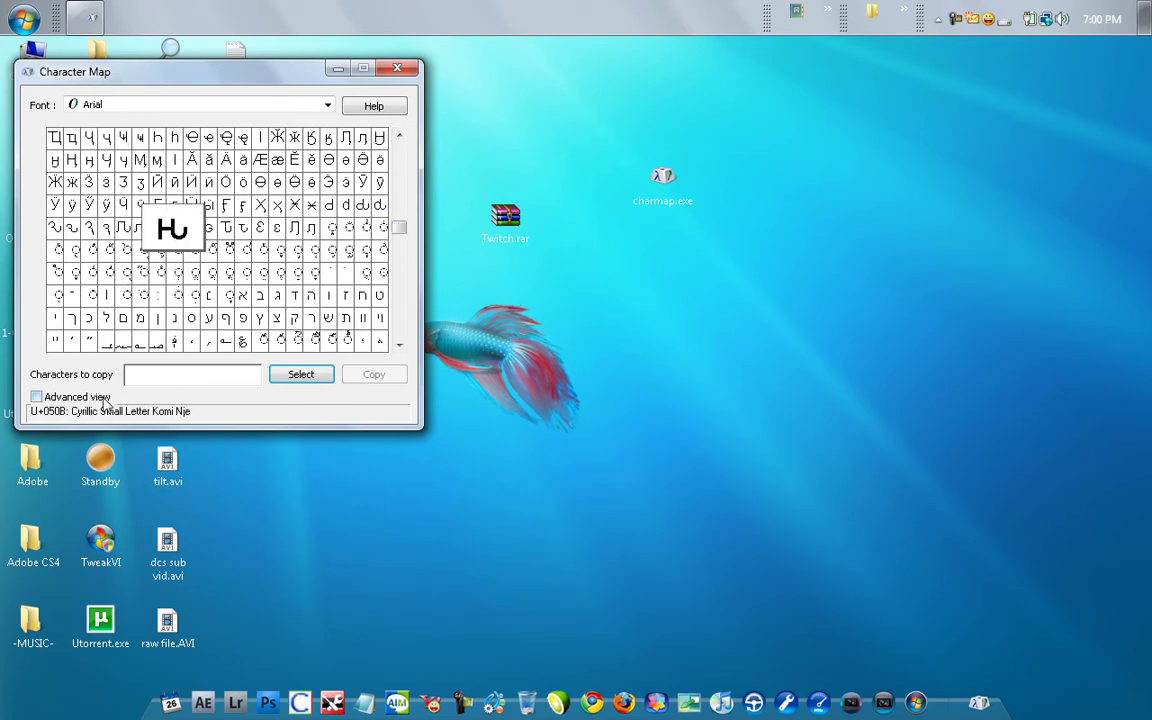
click(298, 376)
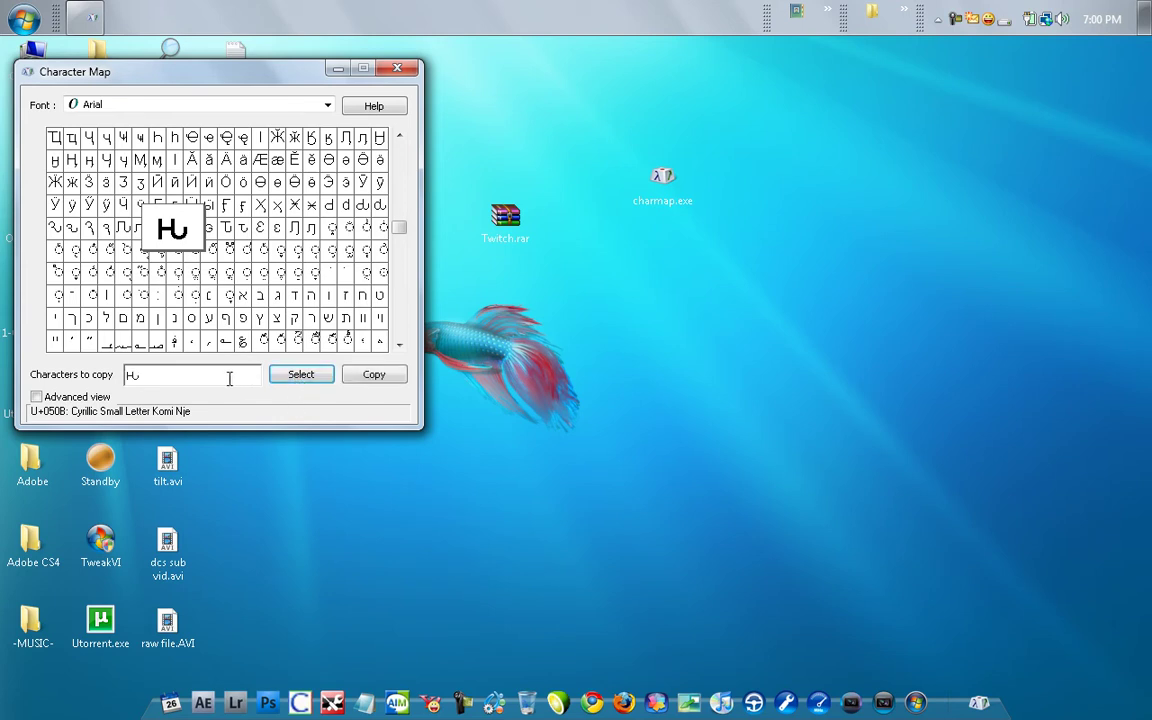
drag(144, 378, 131, 376)
click(367, 380)
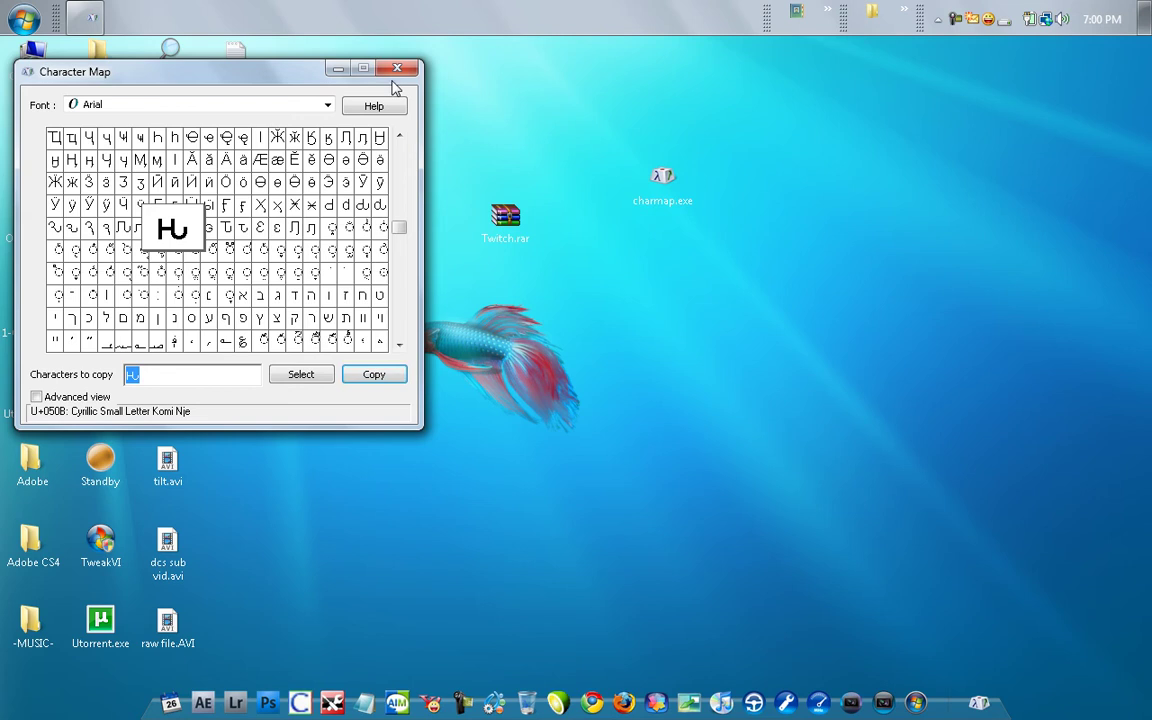
- Paste the copied Cyrillic character into a new Notepad document
click(362, 683)
right_click(616, 347)
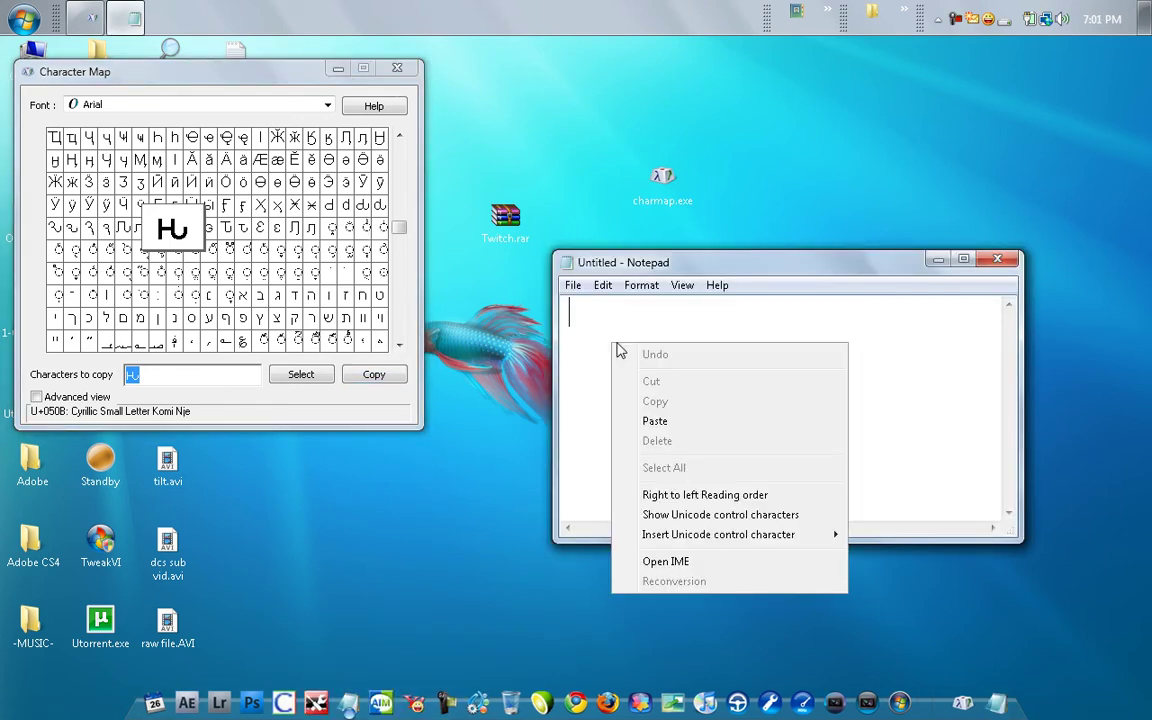
click(654, 421)
- Delete the pasted character from the Notepad document and close Notepad
key(ctrl+a)
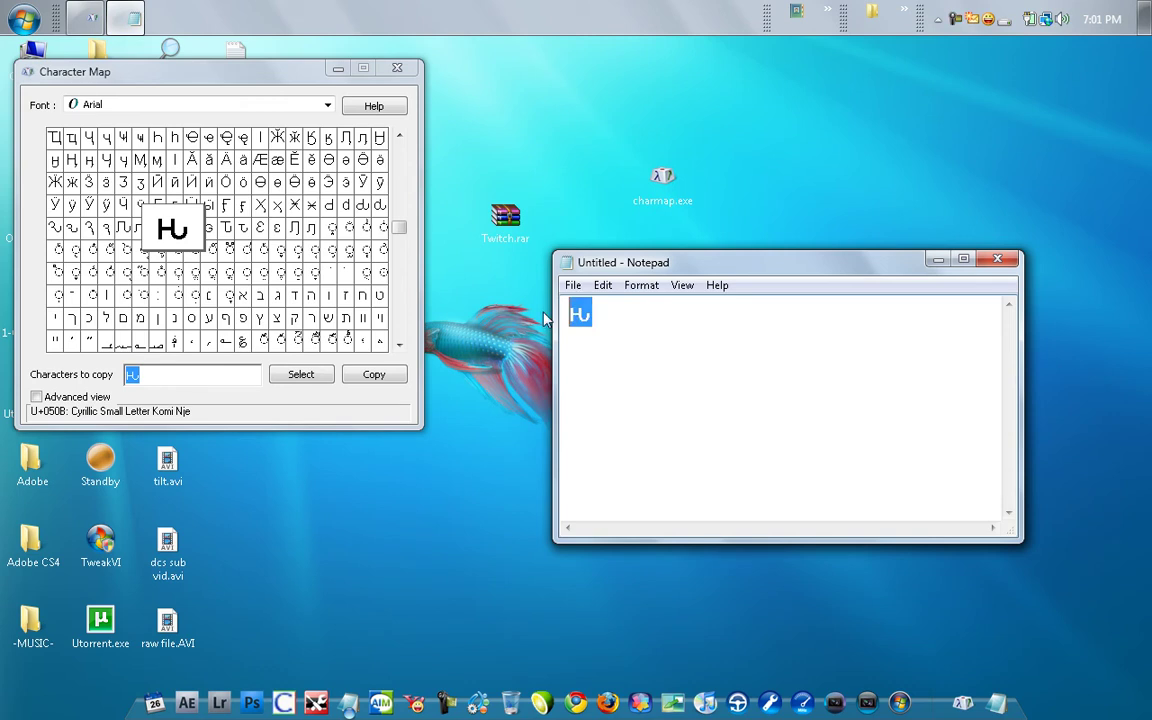
key(Delete)
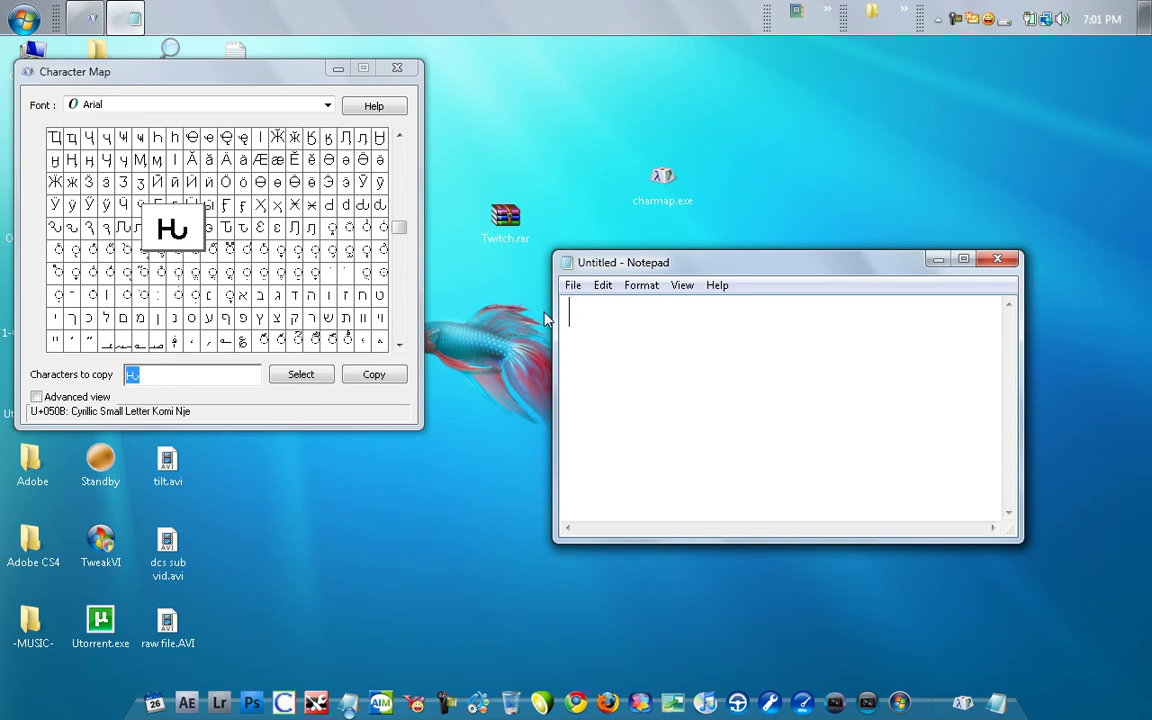
click(997, 260)
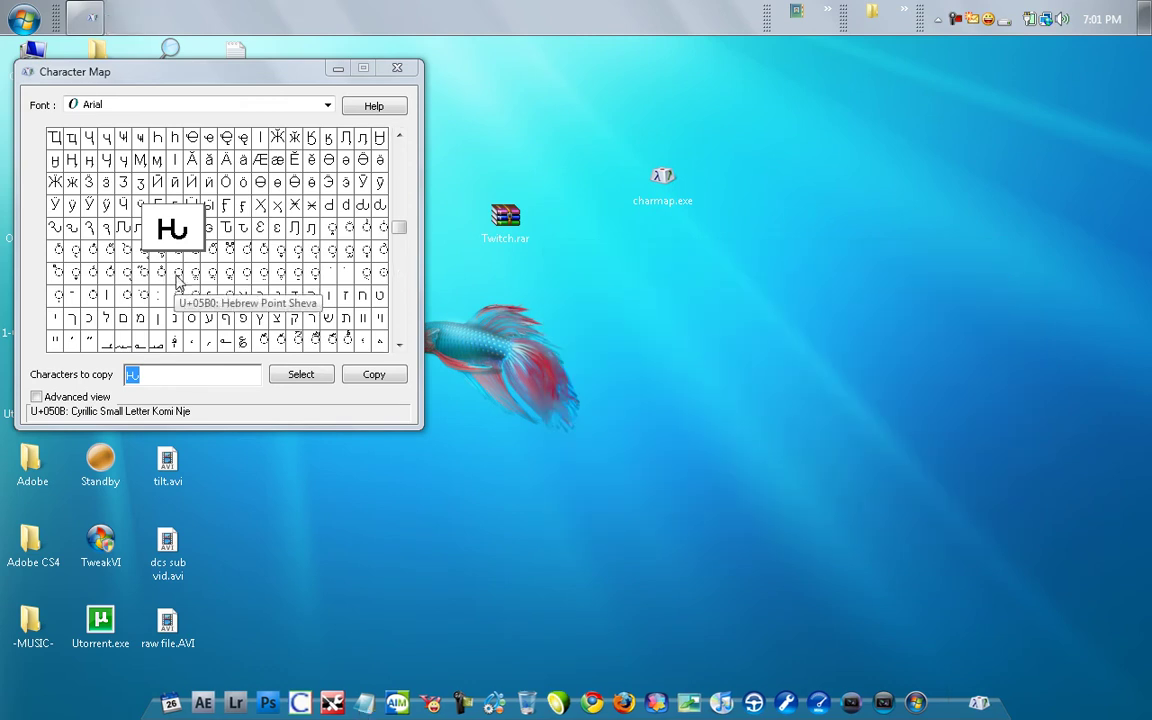
- Switch the Character Map font to 28 Days Later and copy its biohazard symbol (U+002A)
click(152, 249)
click(328, 104)
scroll(110, 247, up, 7)
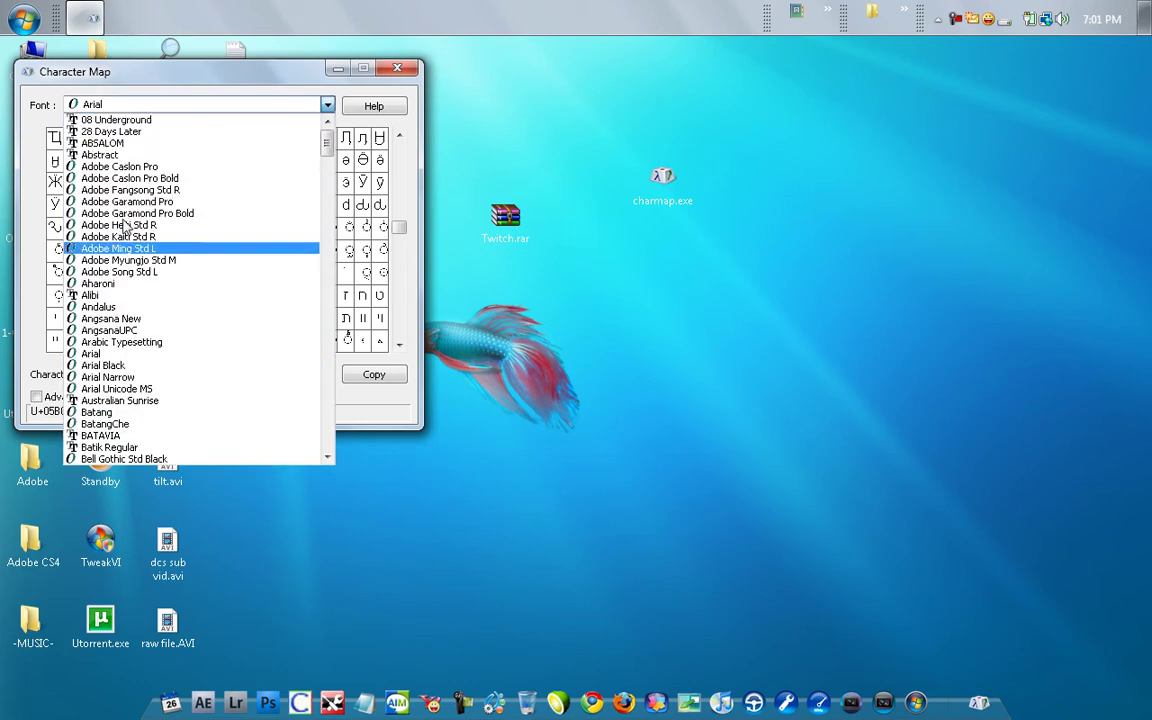
click(141, 136)
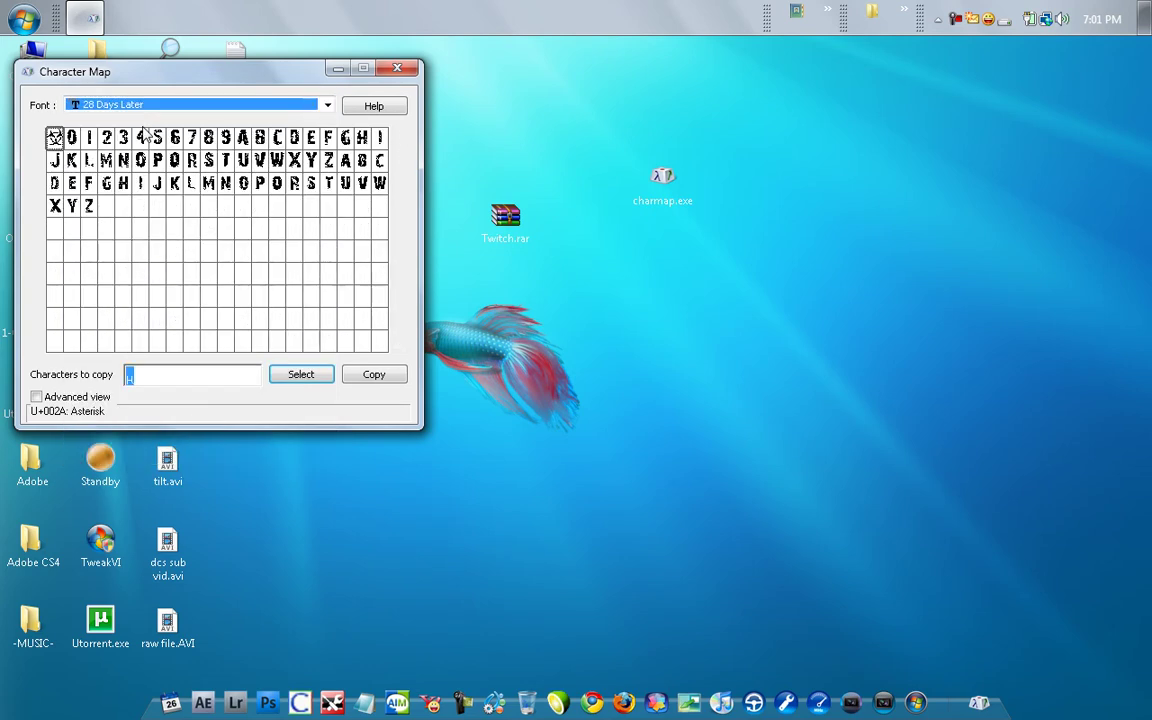
click(56, 140)
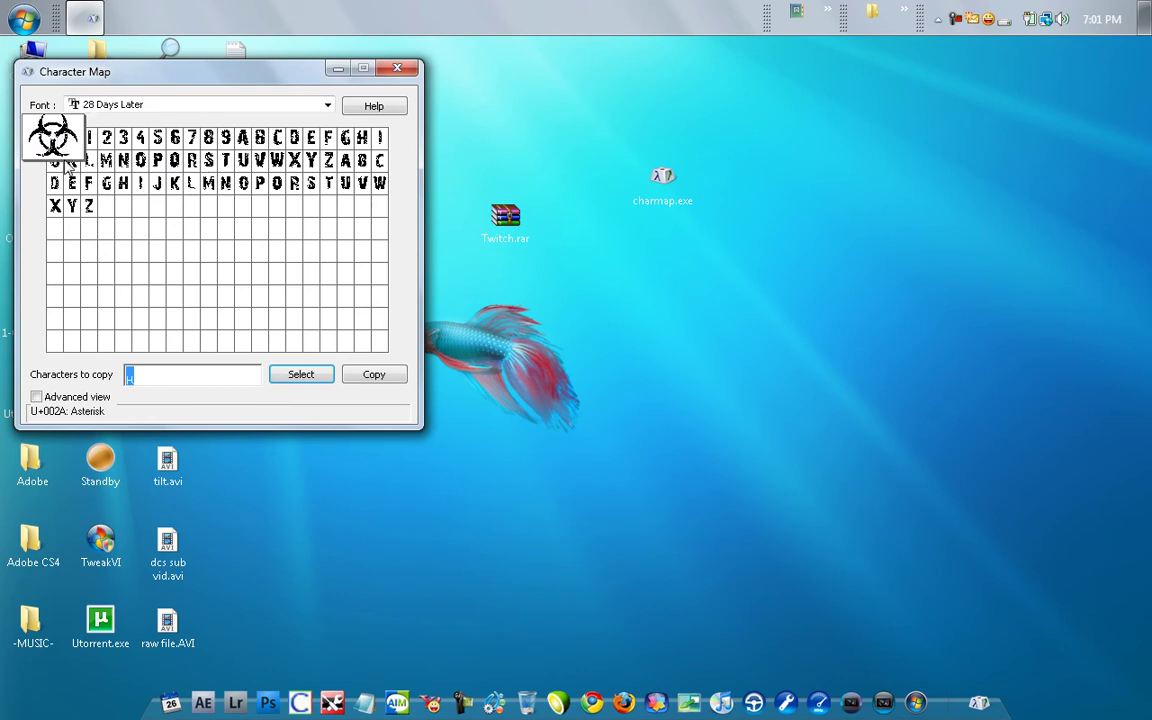
click(319, 376)
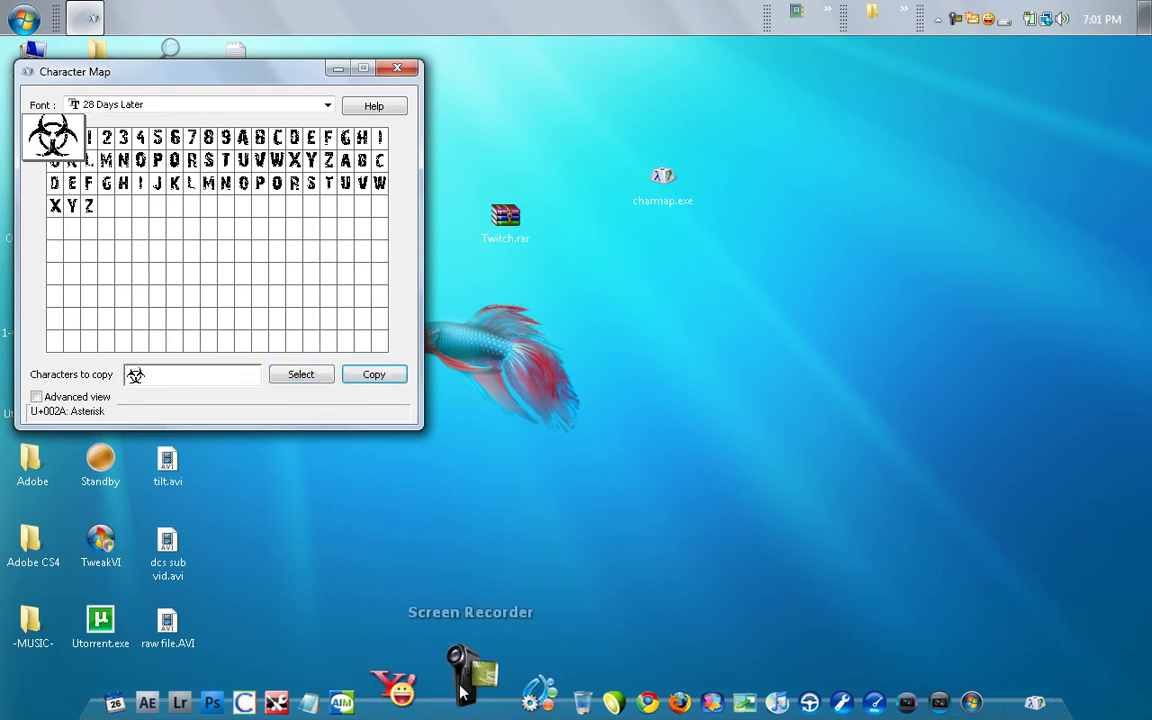
- Try to paste the copied biohazard symbol into a new Notepad document, clearing the first attempt before pasting again
click(355, 678)
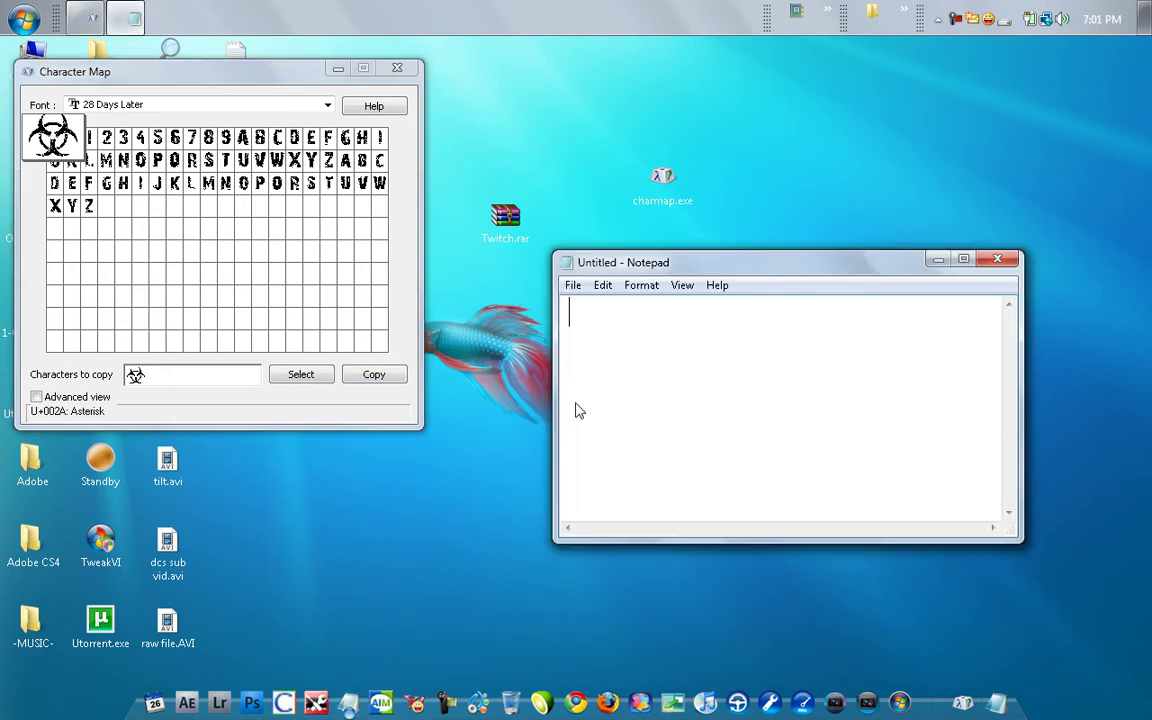
right_click(576, 404)
click(617, 478)
key(BackSpace)
right_click(602, 367)
click(646, 445)
- Browse the characters of other Character Map fonts, including BIRTH OF A HERO, ELEGANCE, Engravers MT and EXCESS
click(308, 104)
scroll(128, 193, down, 8)
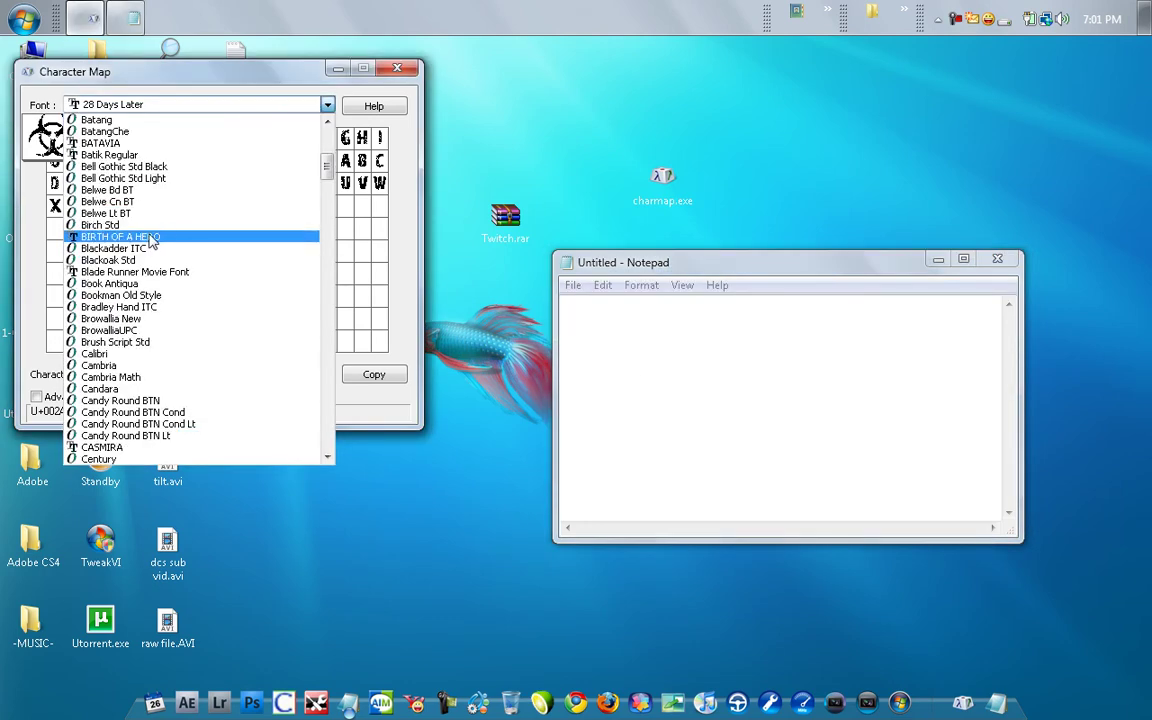
click(112, 236)
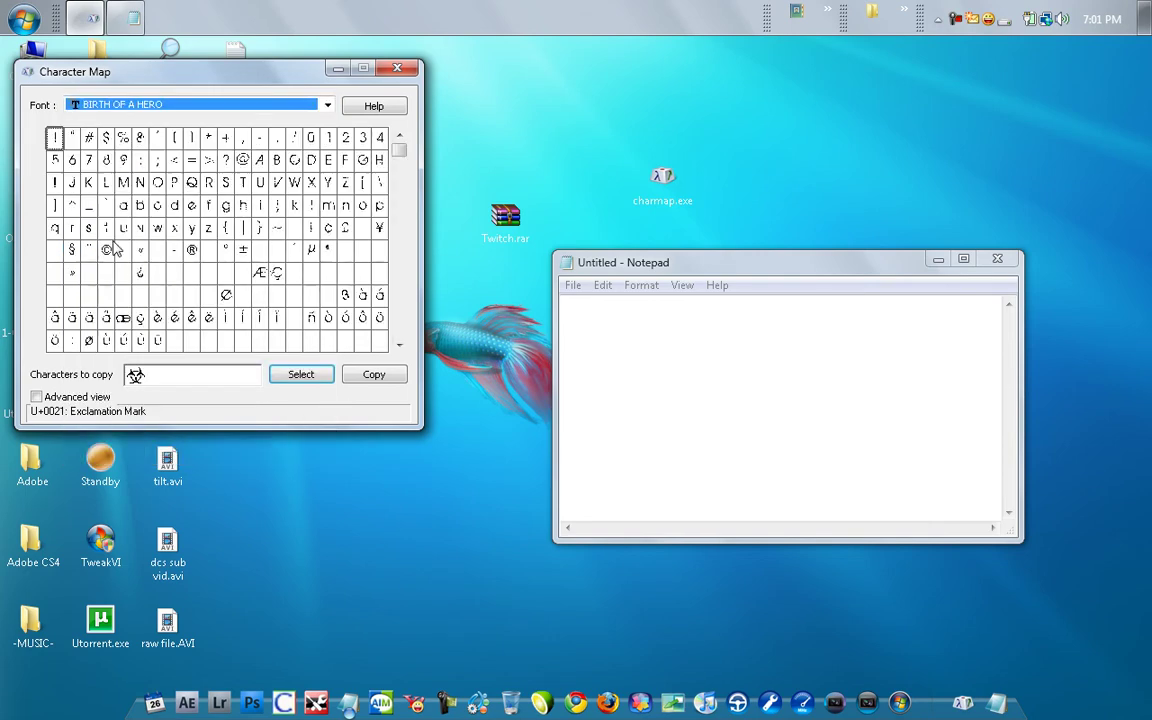
click(305, 104)
scroll(131, 287, down, 15)
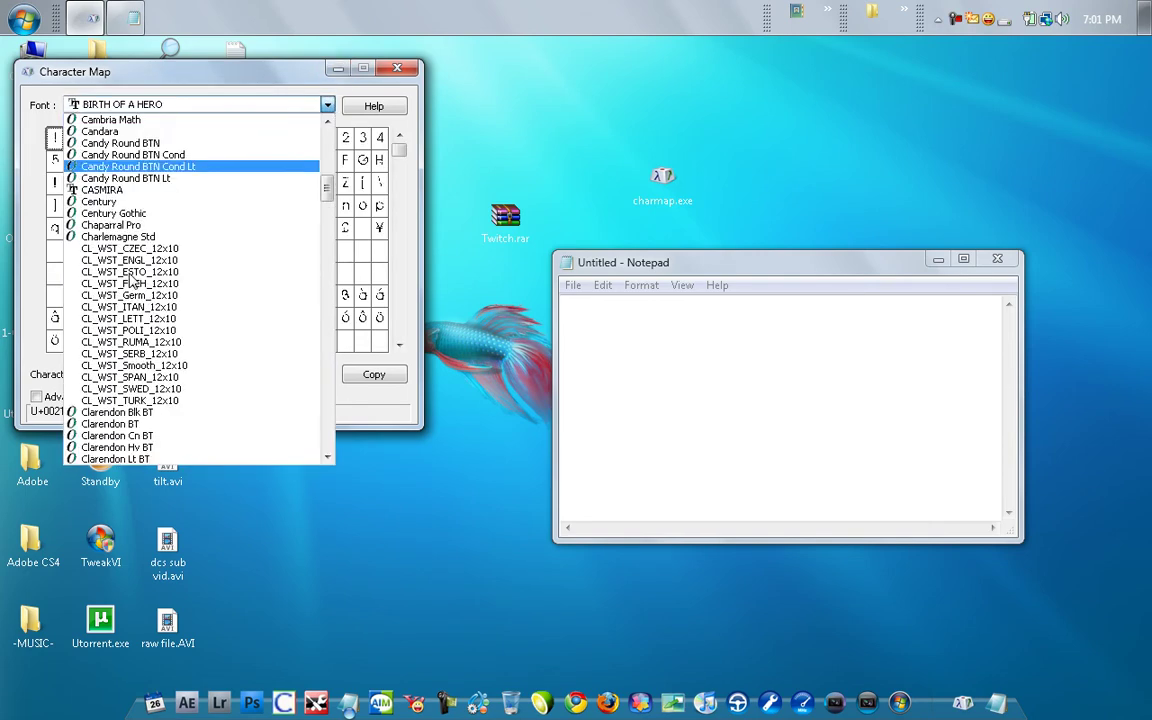
click(129, 284)
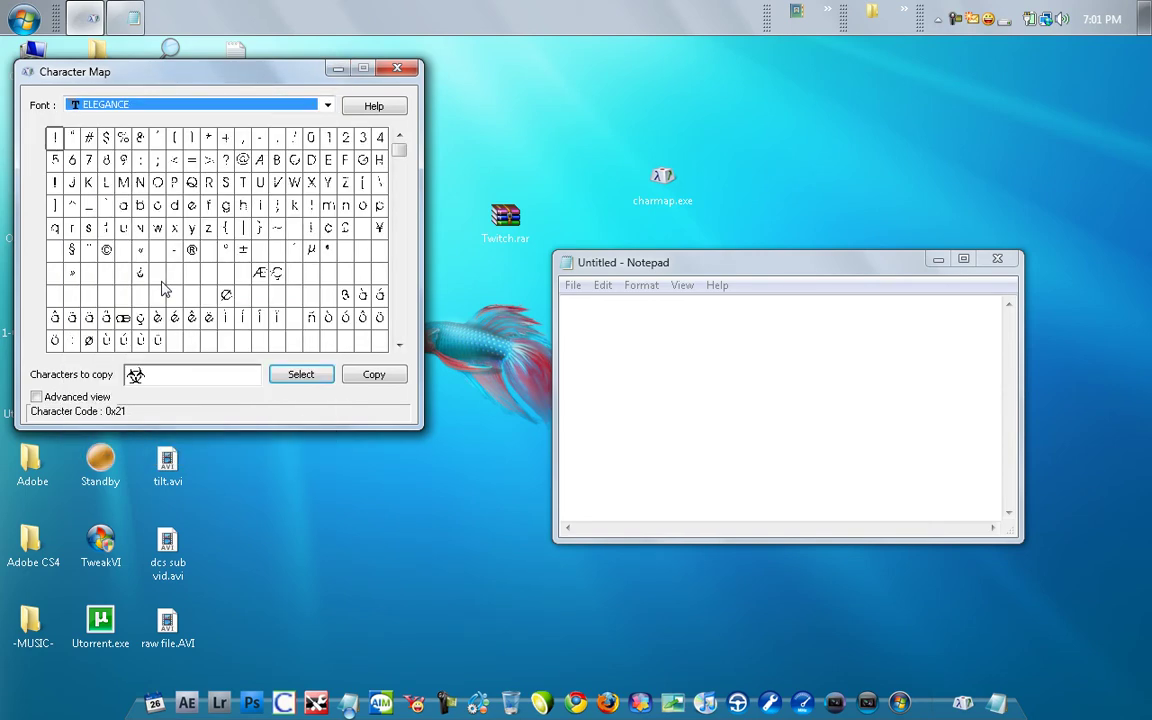
scroll(176, 252, down, 1)
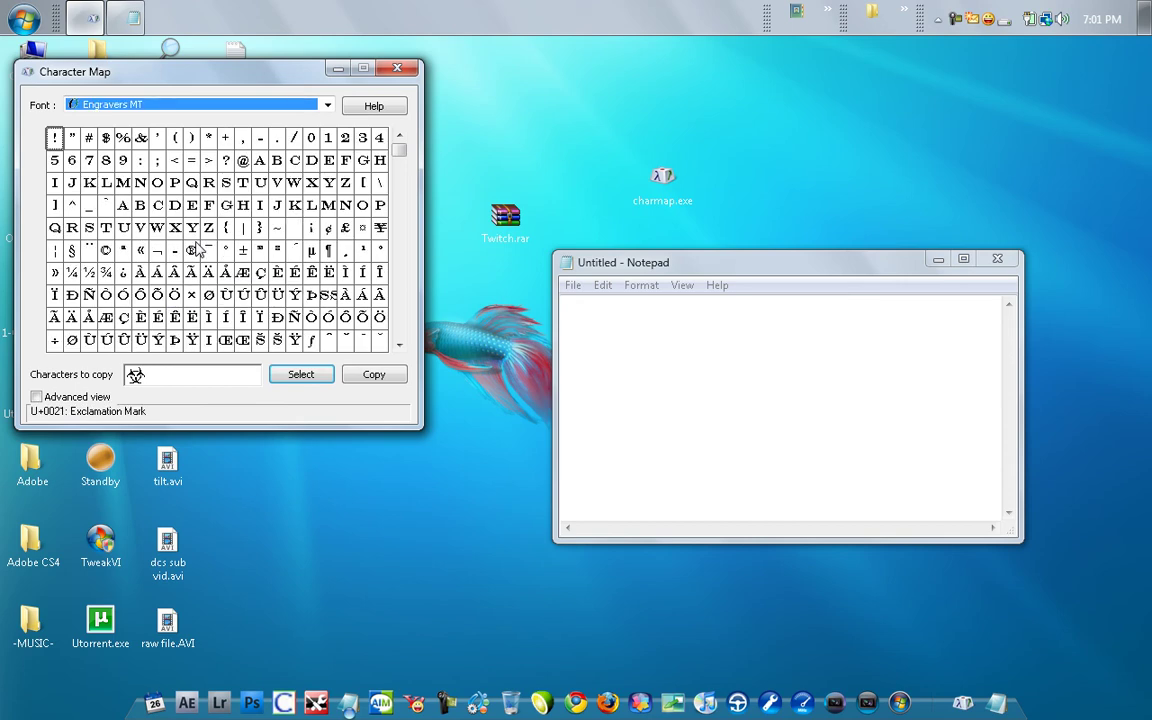
scroll(198, 249, down, 4)
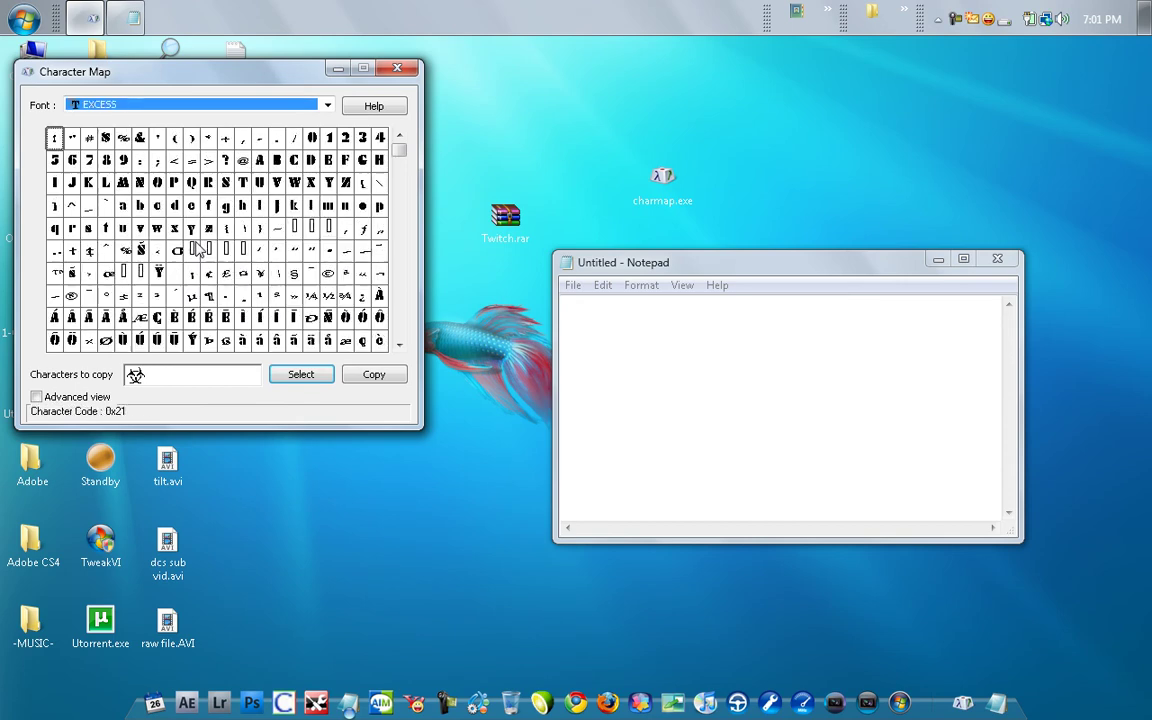
scroll(198, 249, down, 1)
scroll(200, 251, up, 1)
- Close Character Map and Notepad, and move the charmap.exe desktop item to the Recycle Bin
click(397, 68)
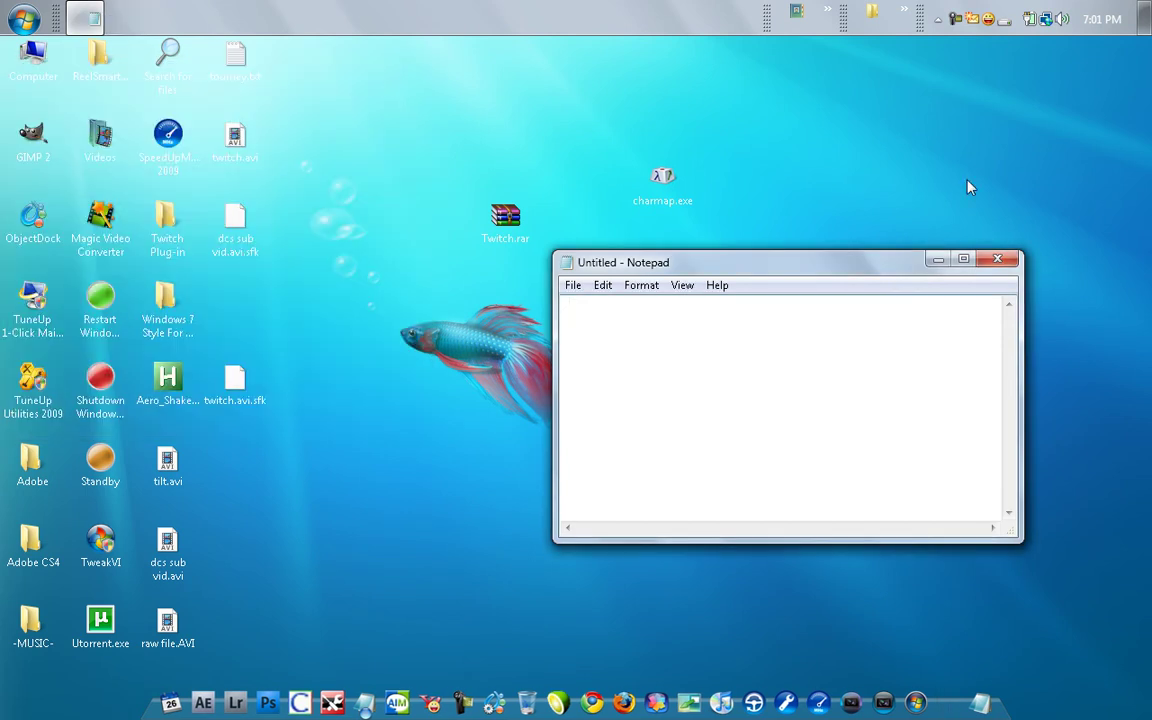
click(997, 262)
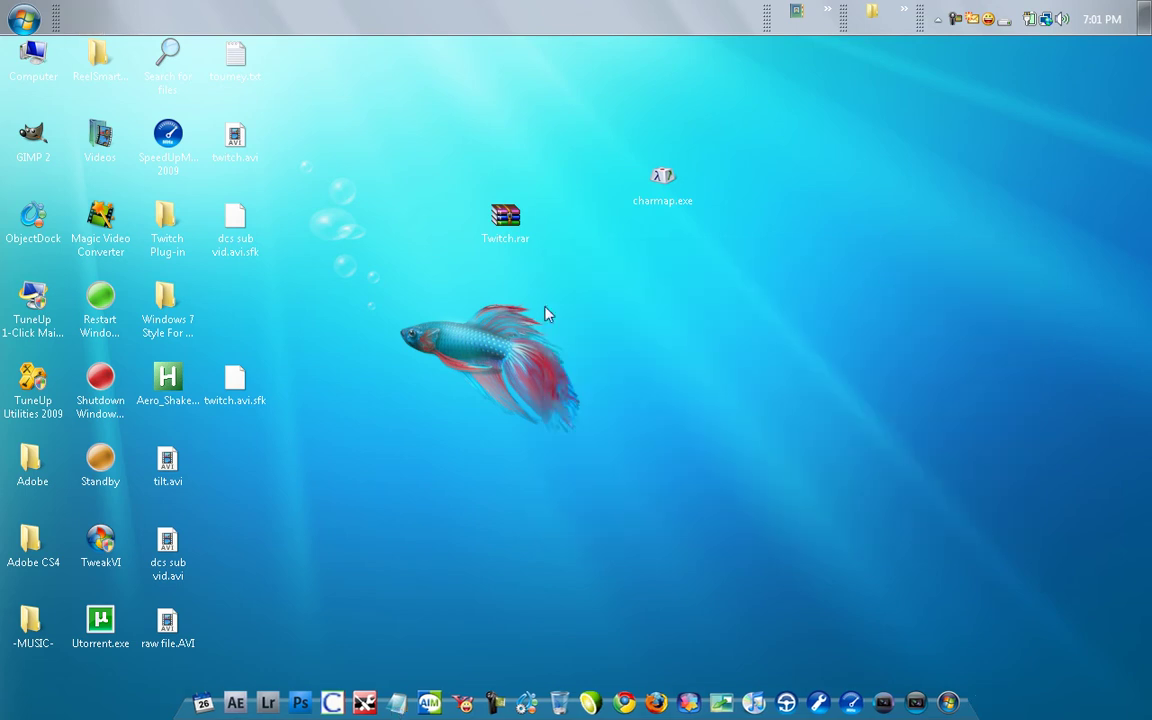
drag(453, 120, 656, 168)
key(Delete)
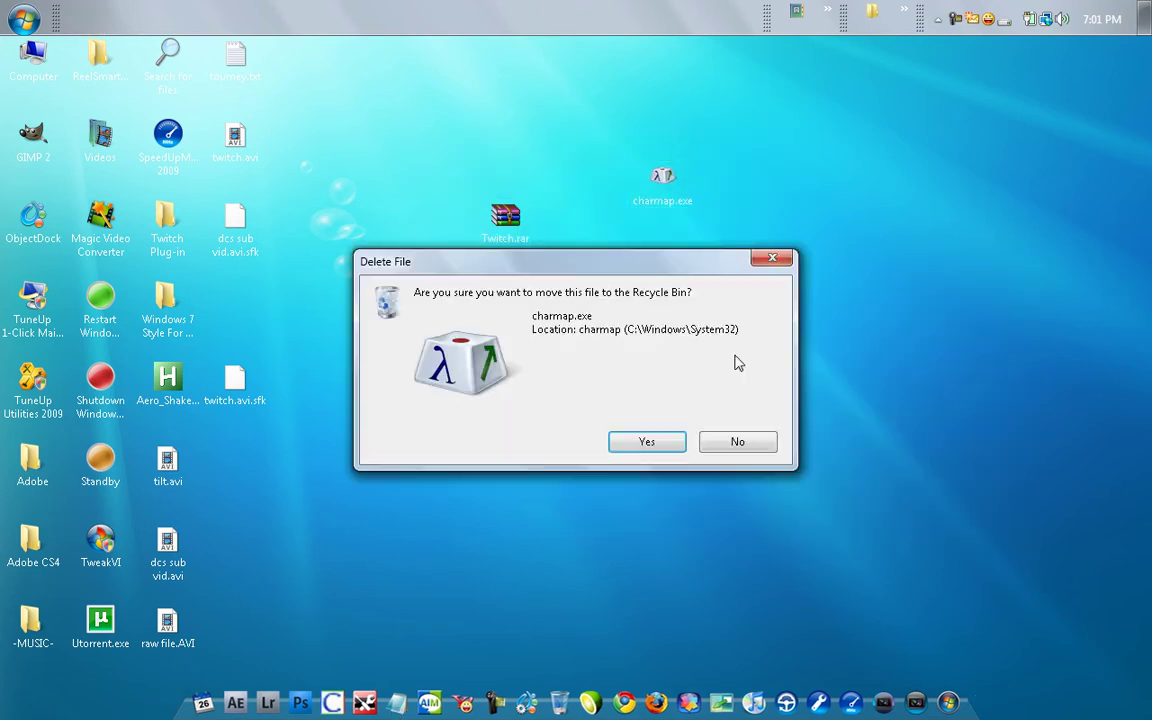
click(660, 442)
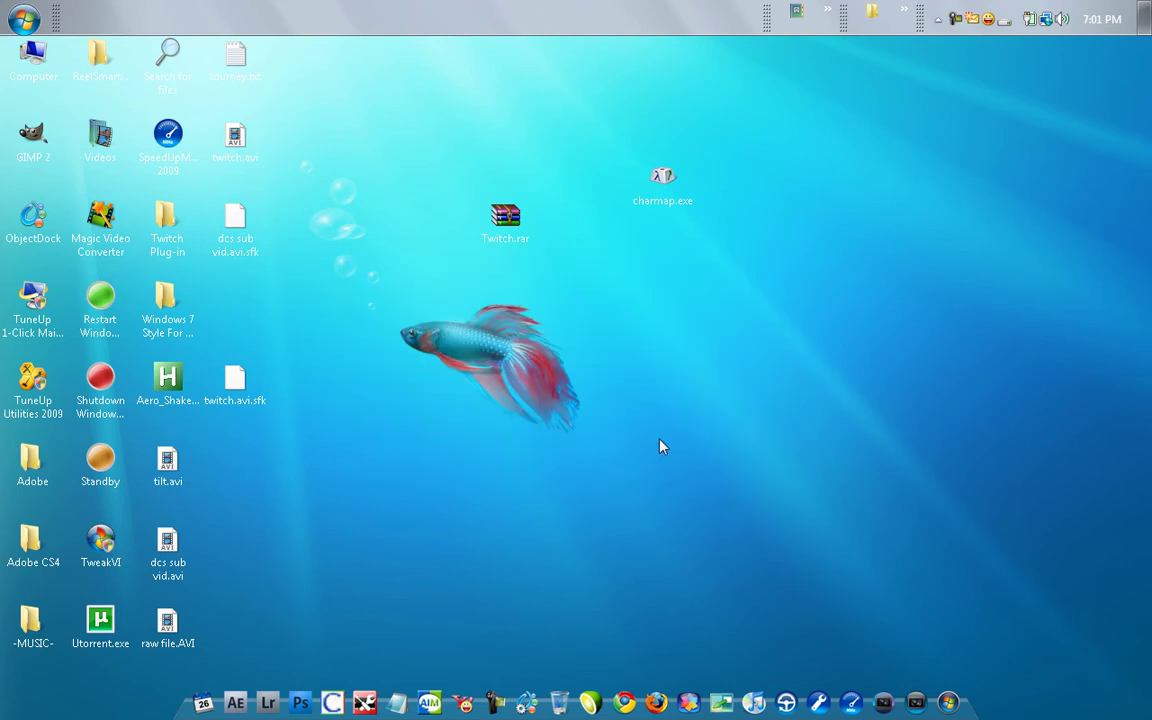
- Launch Character Map by running the charmap command from the Run dialog, and close it again
click(22, 20)
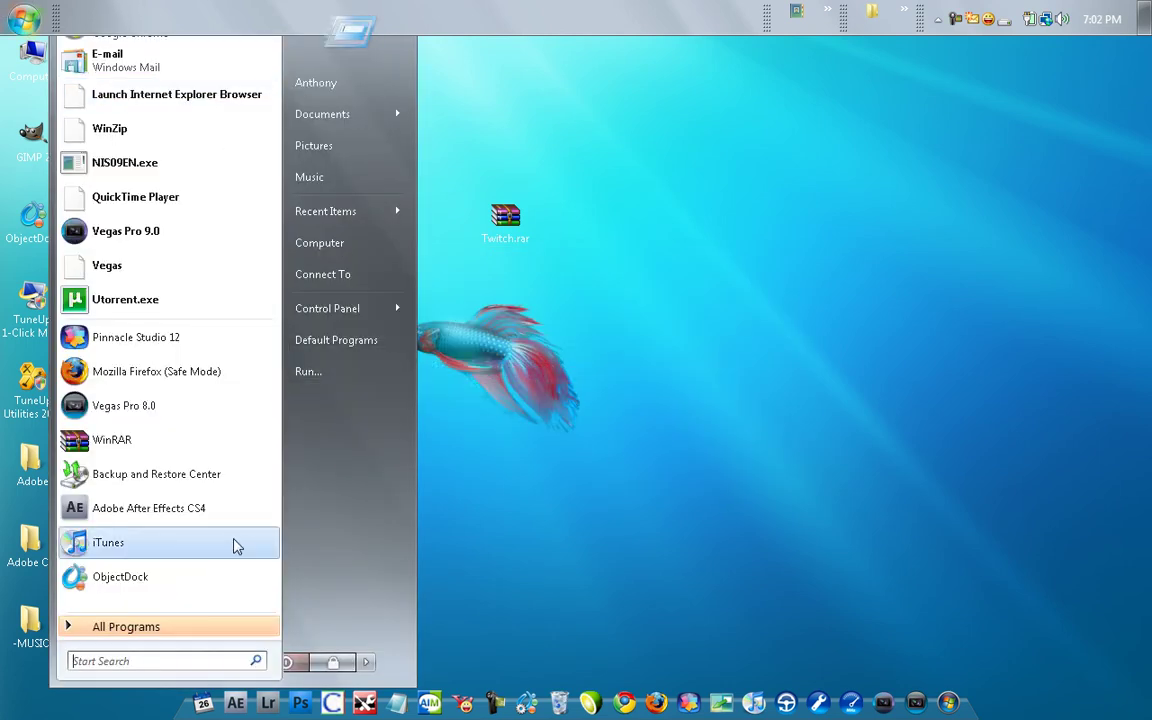
click(335, 373)
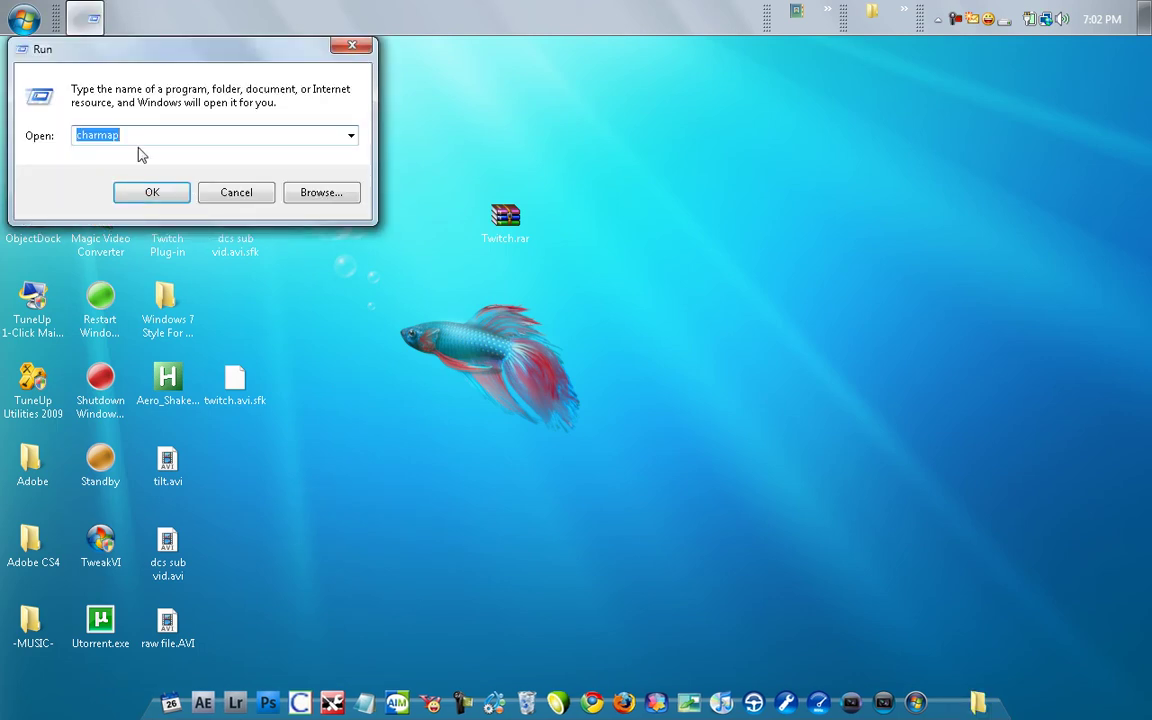
click(150, 190)
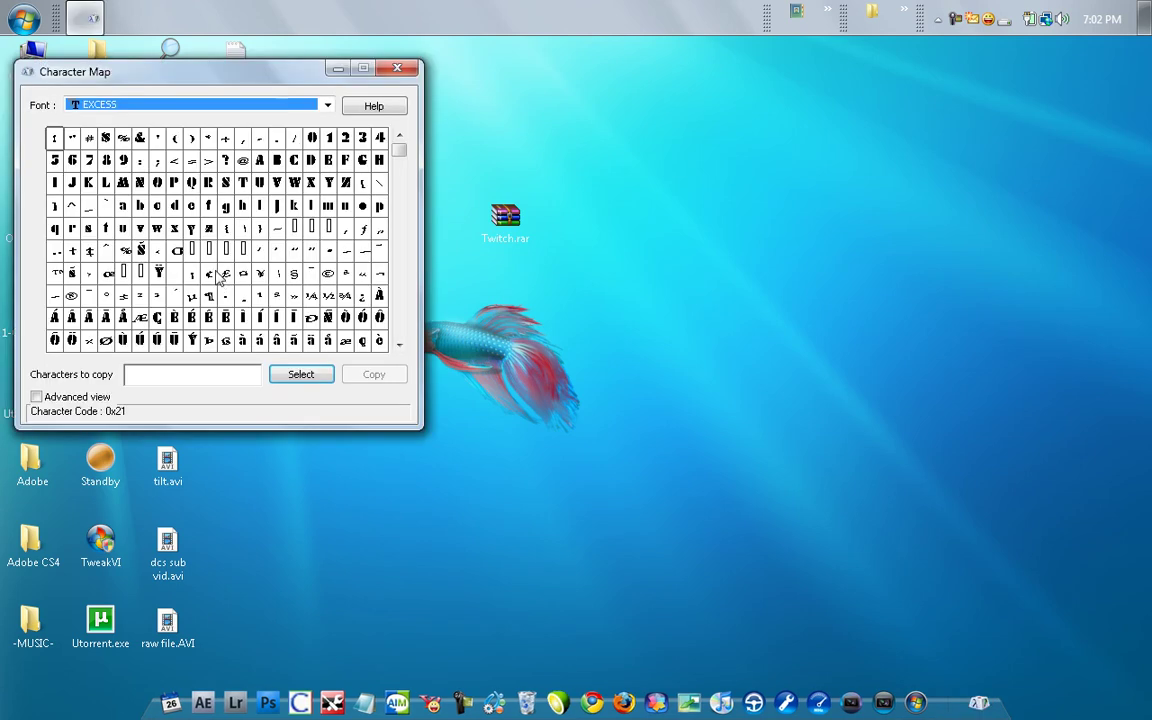
click(391, 70)
drag(403, 157, 422, 276)
- Search the Start menu for "character map" and move the Character Map entry onto the desktop, granting administrator permission
click(22, 18)
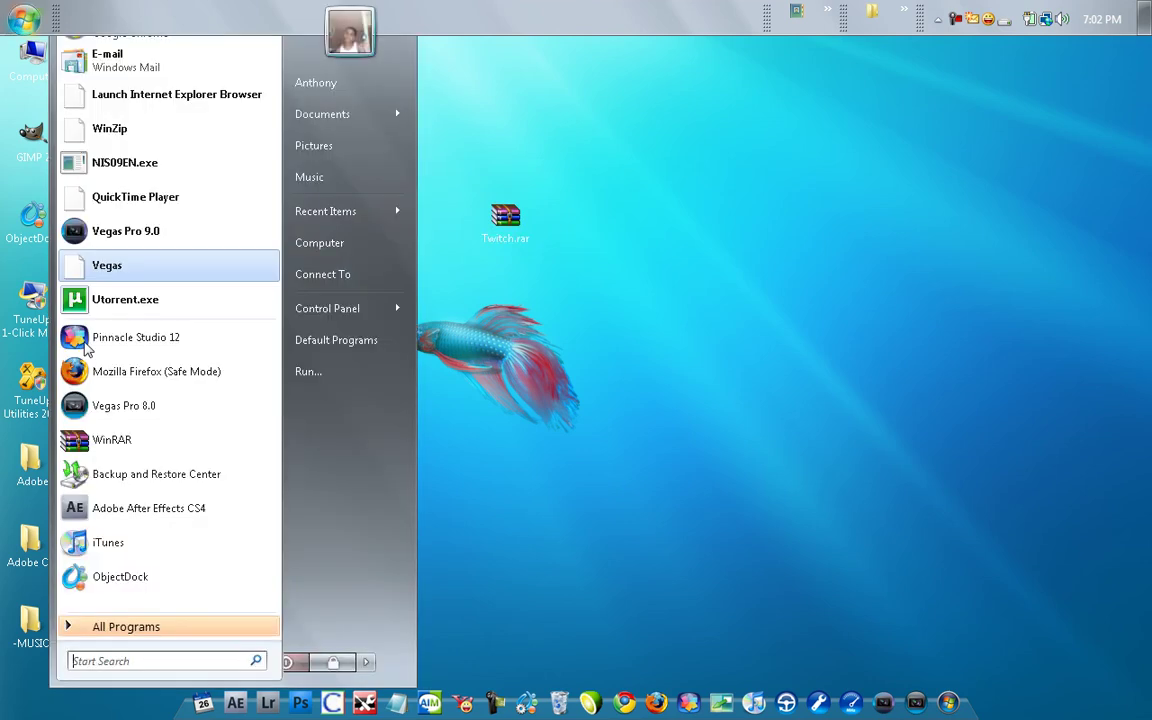
click(138, 659)
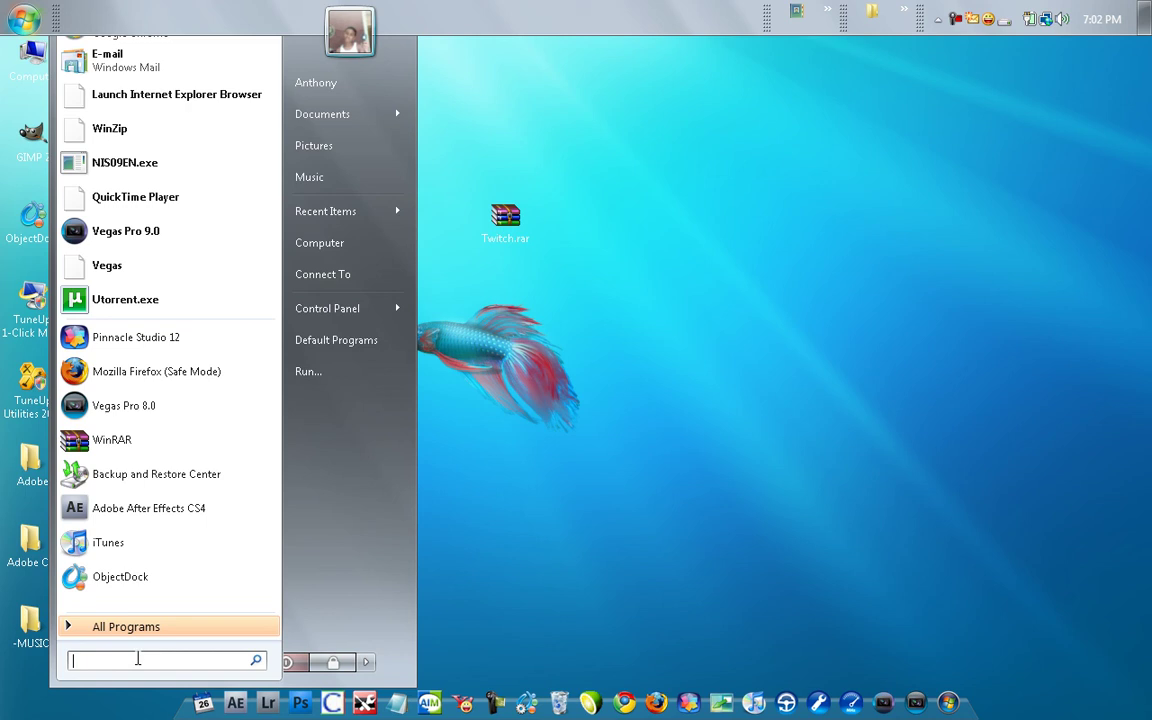
text(charac)
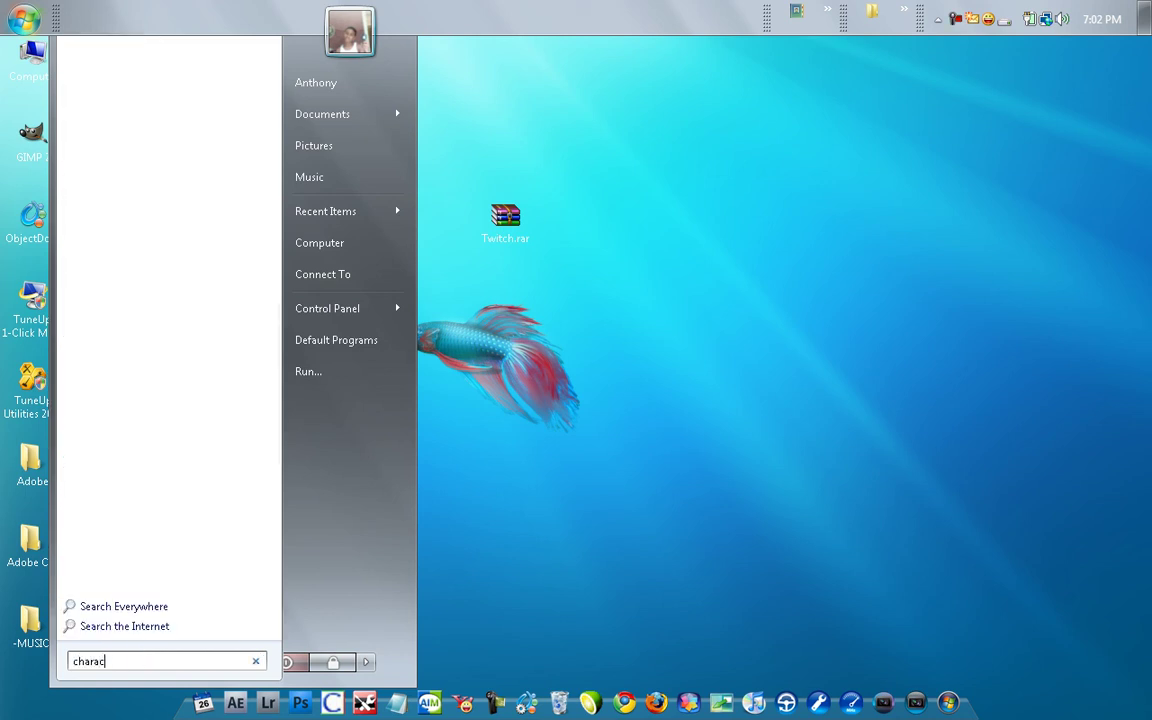
text(ter map)
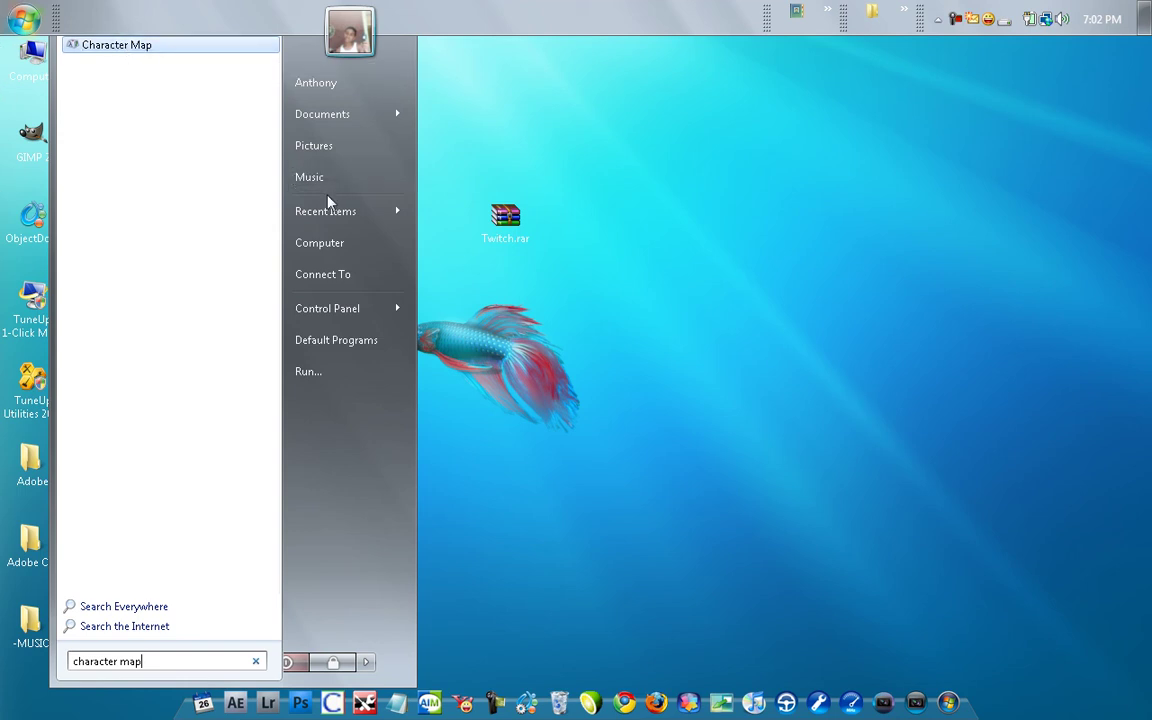
drag(103, 47, 518, 338)
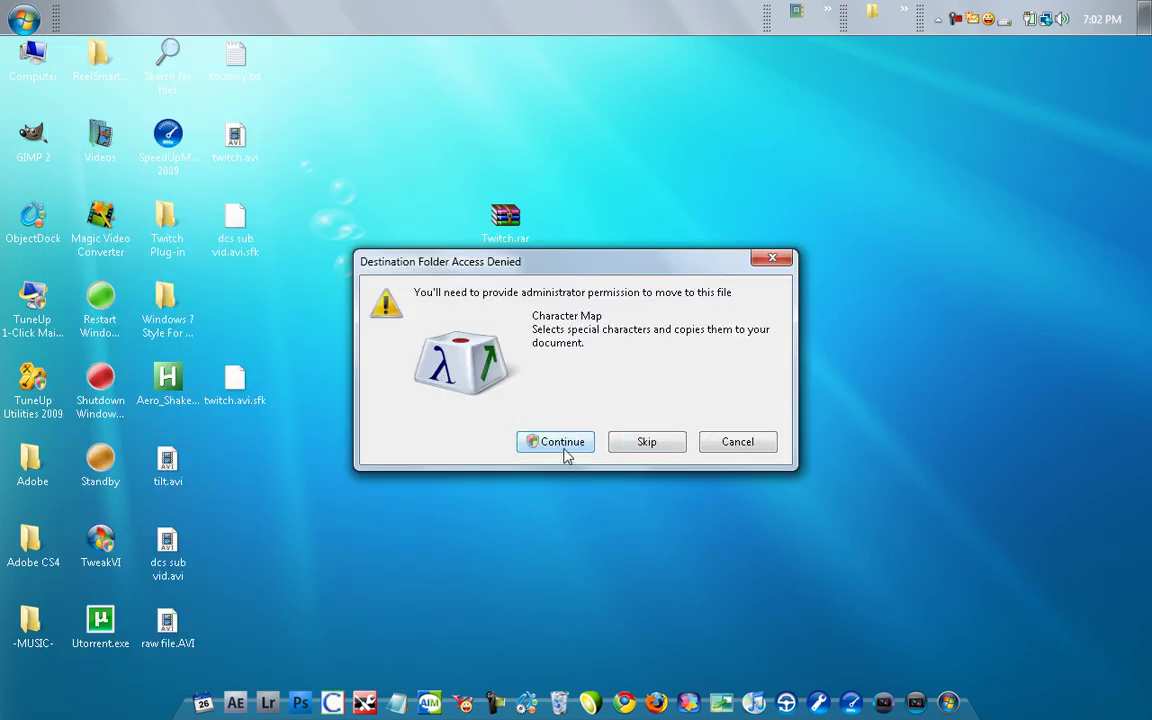
click(562, 442)
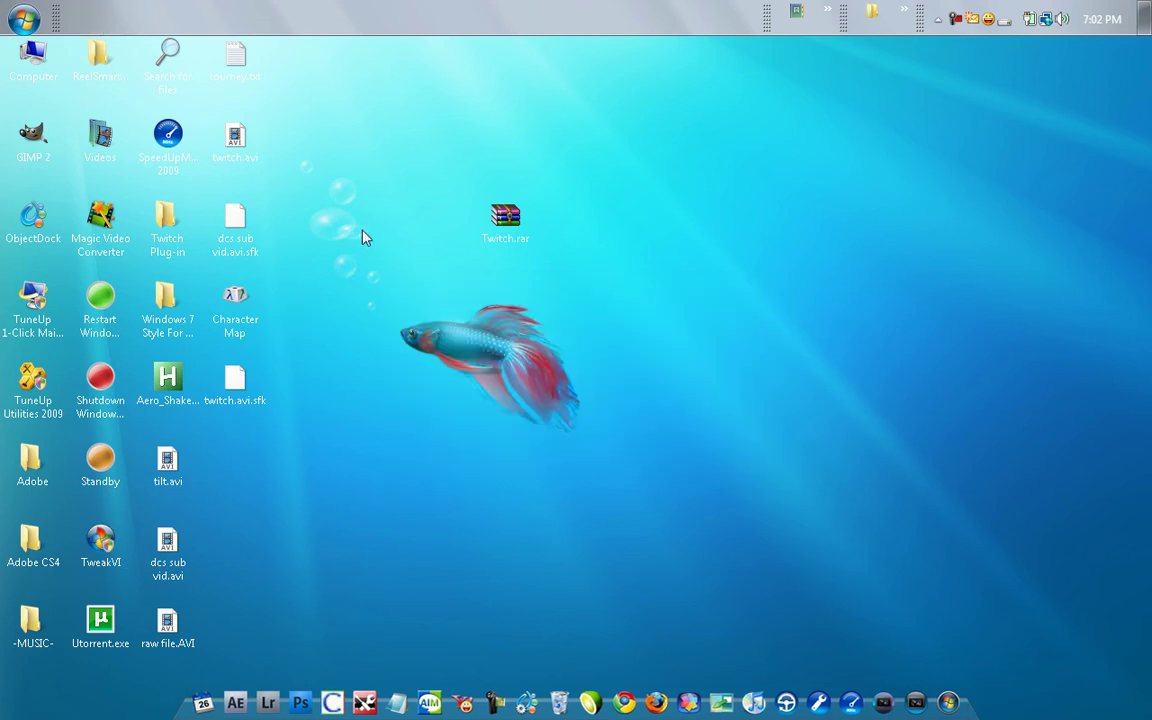
- Move Twitch.rar into the desktop icon column below twitch.avi.sfk and hide all desktop icons
drag(424, 145, 248, 458)
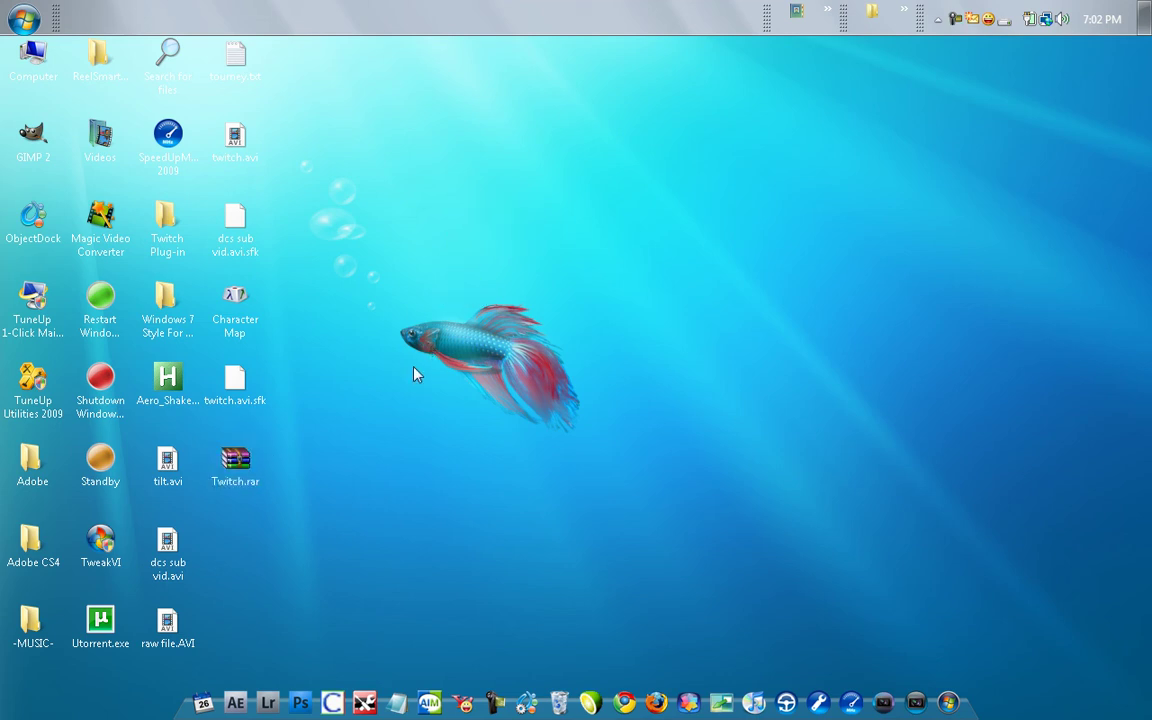
right_click(414, 369)
mouse_move(586, 381)
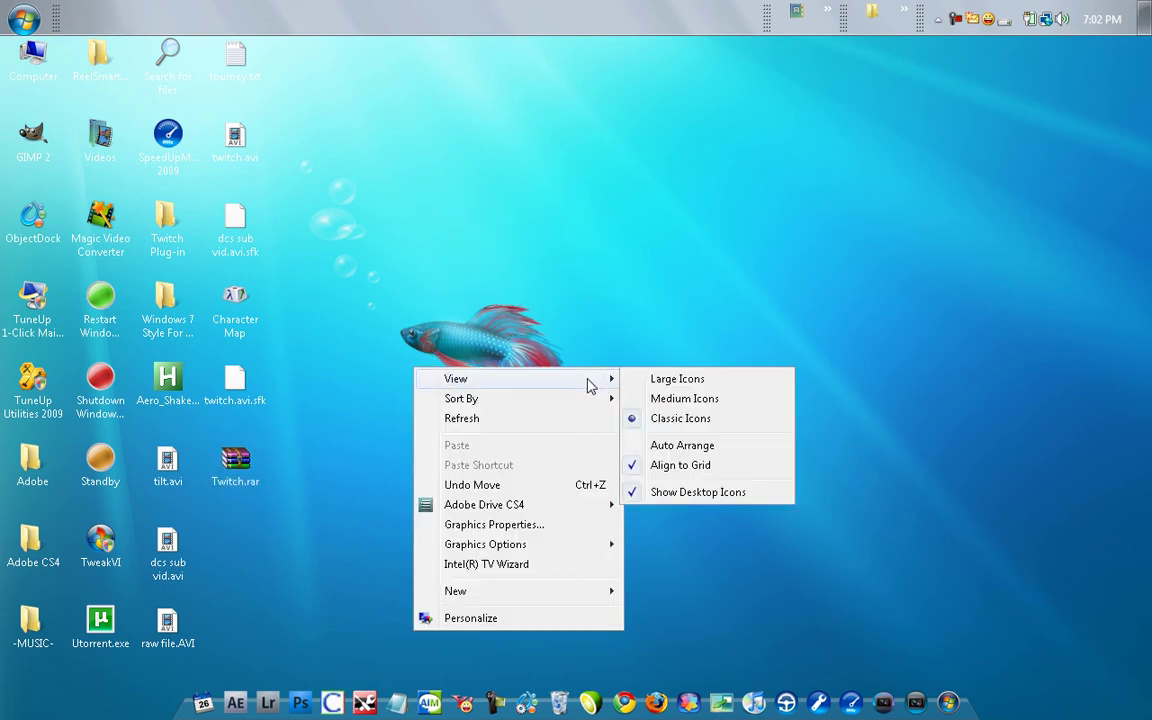
click(700, 492)
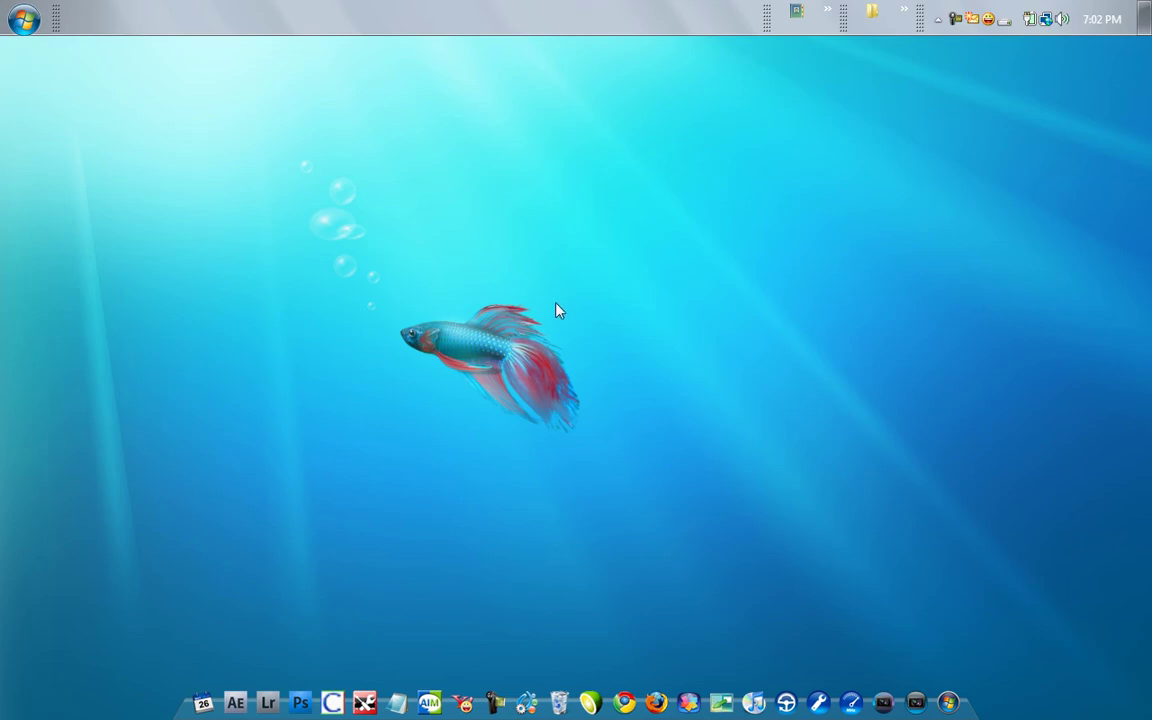